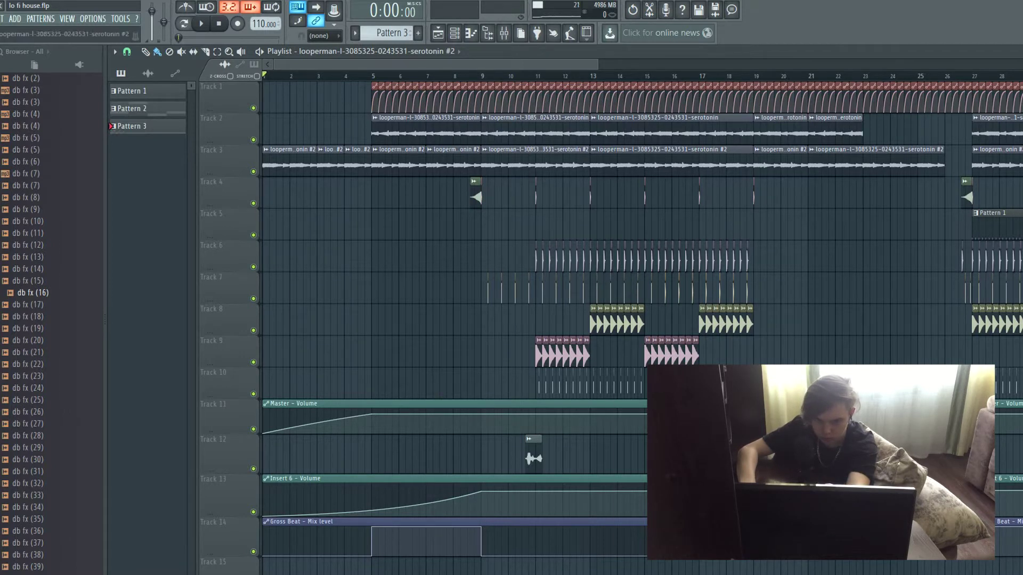
- Review the sampler settings of the looperman serotonin loop on Track 2 and its second copy on Track 3
double_click(506, 165)
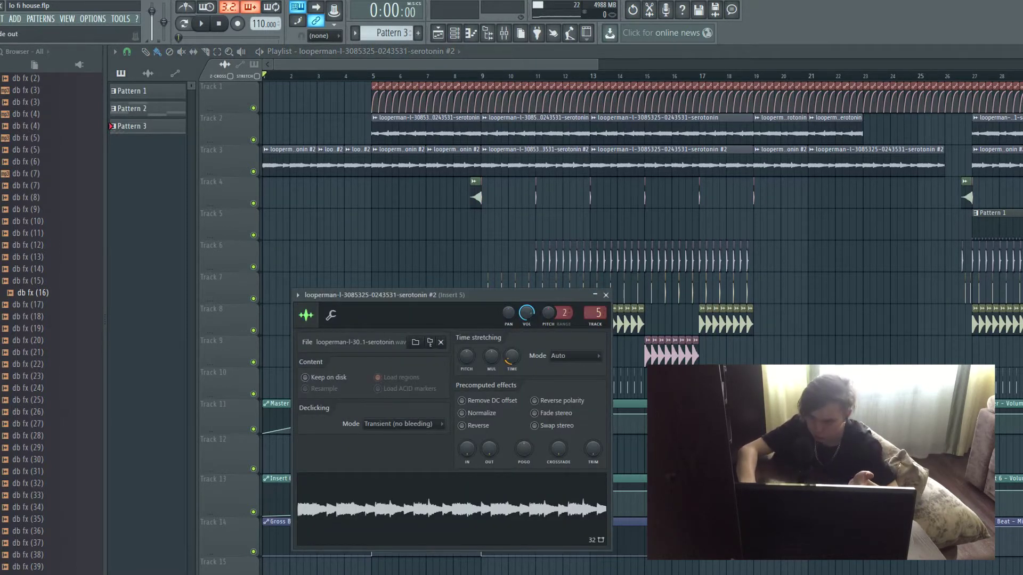
double_click(506, 132)
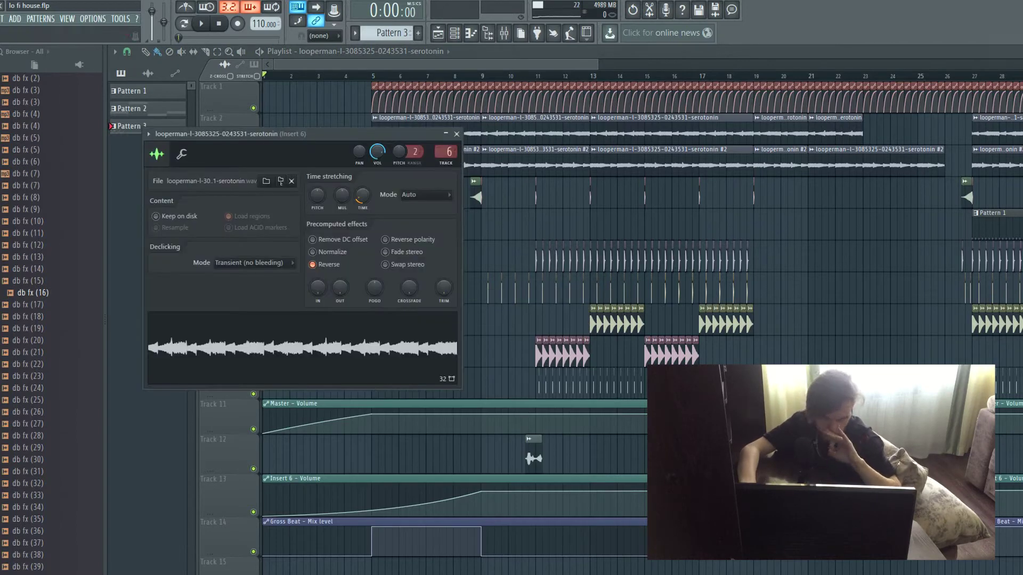
click(456, 134)
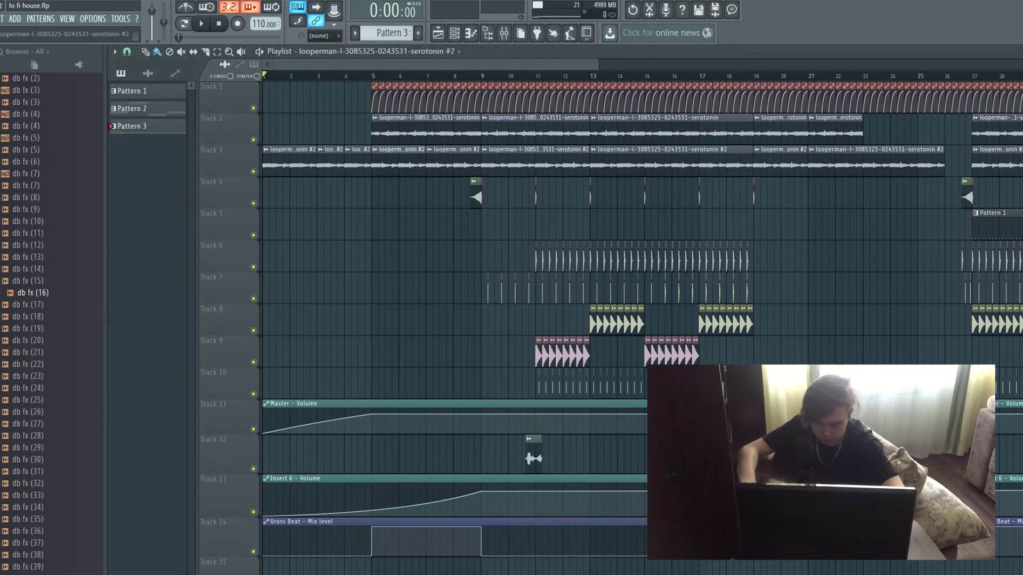
double_click(405, 164)
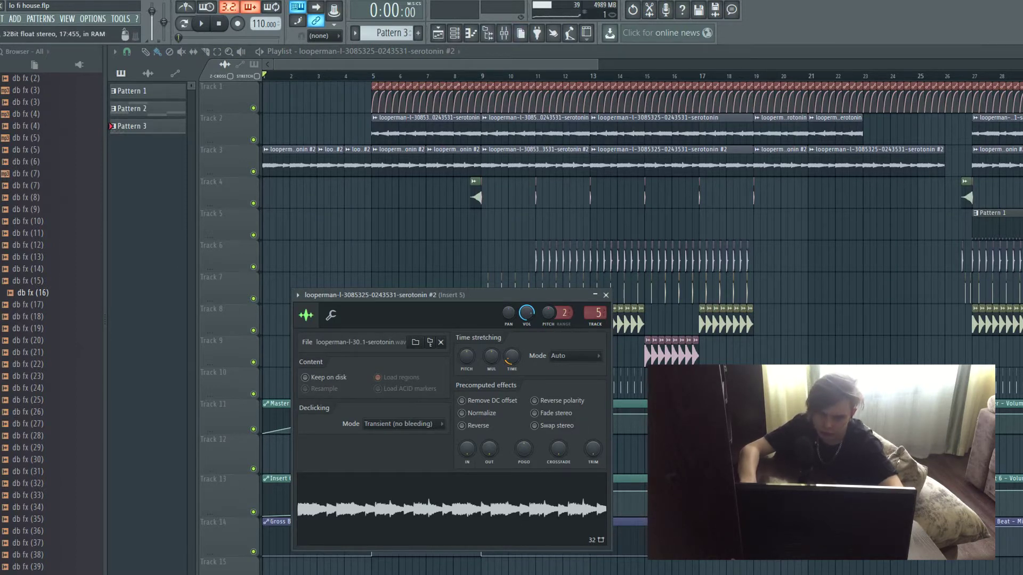
click(606, 295)
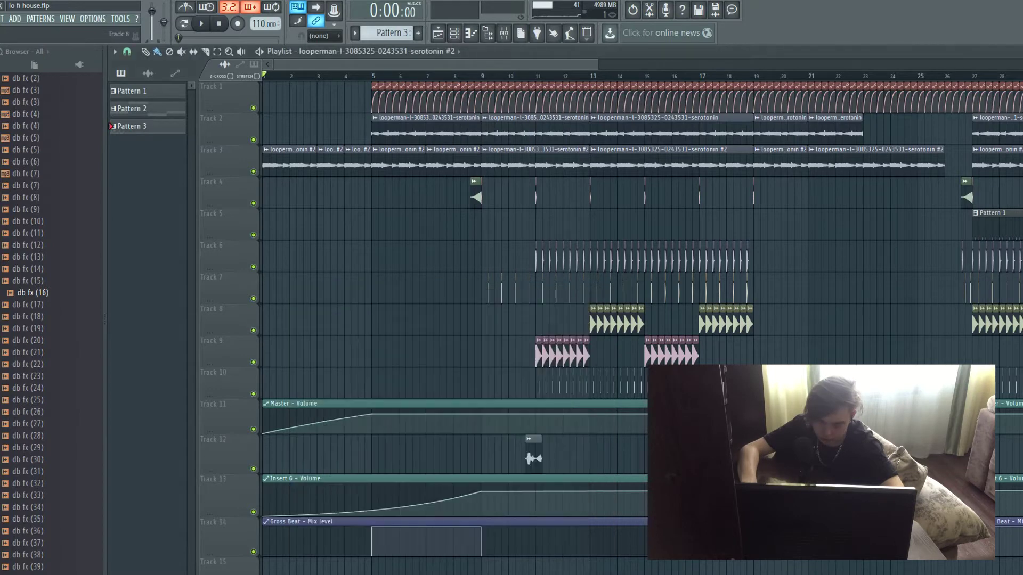
- Play the arrangement from just before bar 8 and examine the channel settings of the serotonin #2 loop on Track 3
click(447, 75)
key(space)
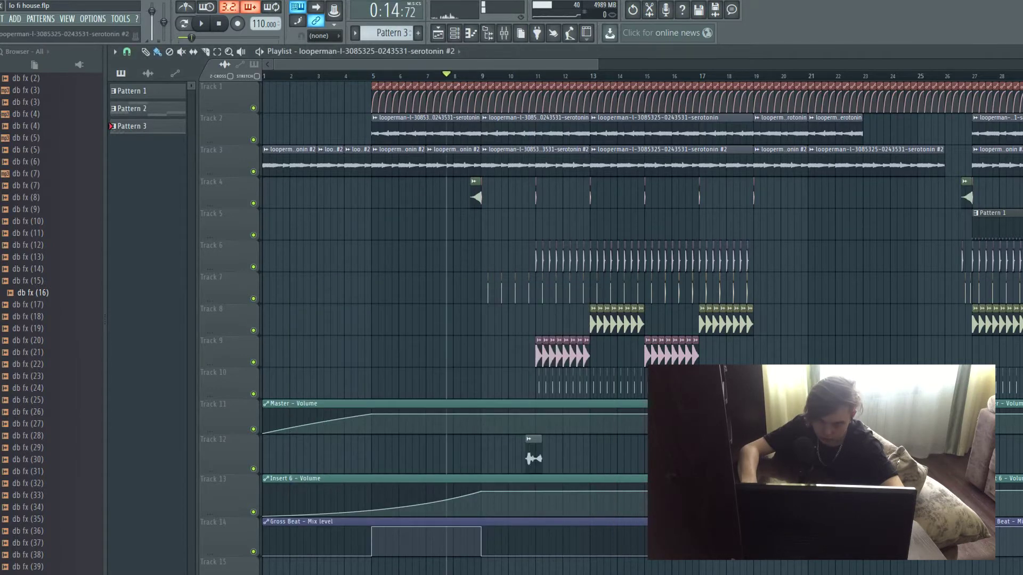
double_click(453, 164)
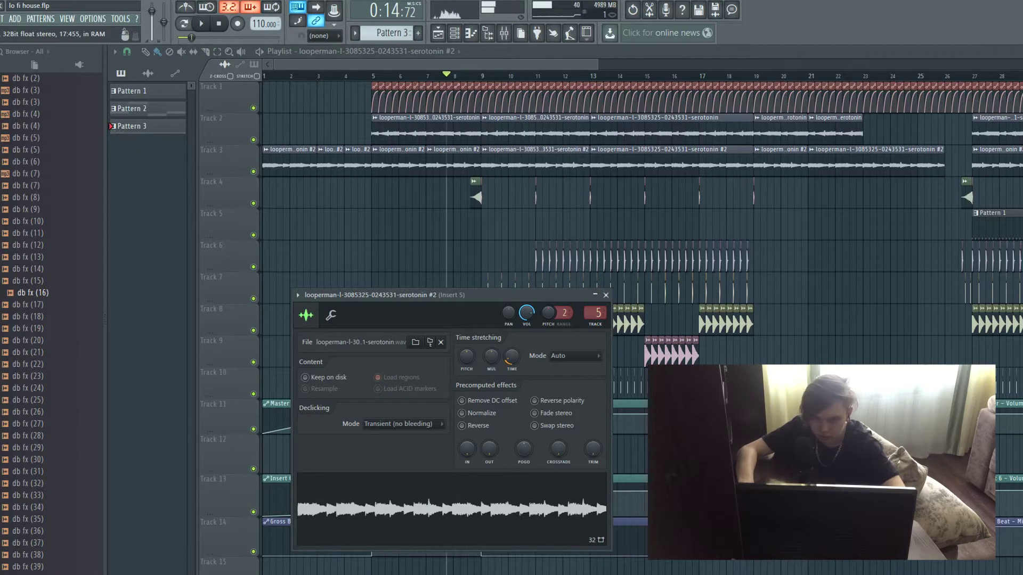
key(Escape)
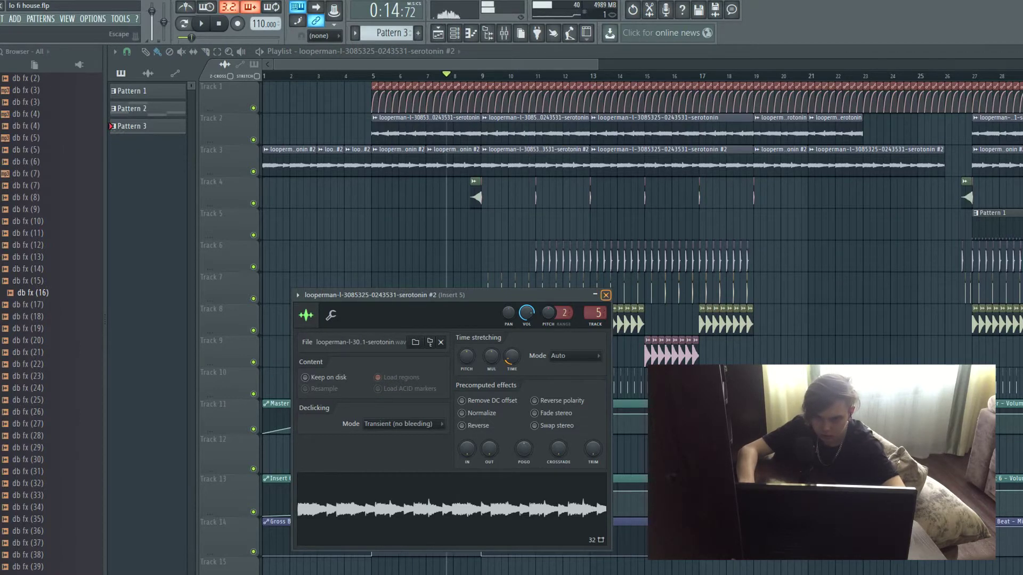
key(Escape)
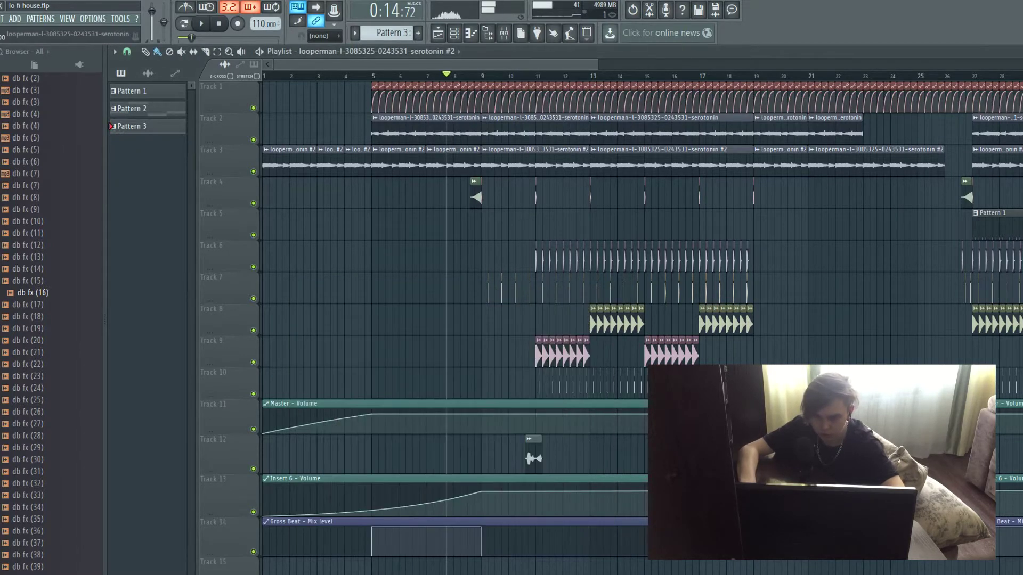
key(space)
key(space)
- Examine the reversed serotonin loop's settings on Track 2 and listen to the passage around bar 8
double_click(413, 118)
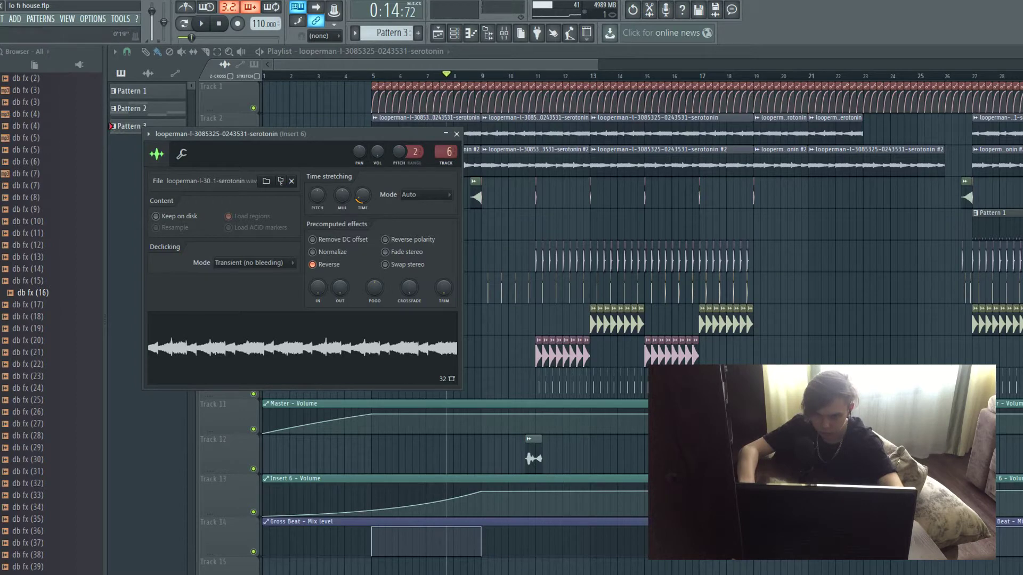
key(Escape)
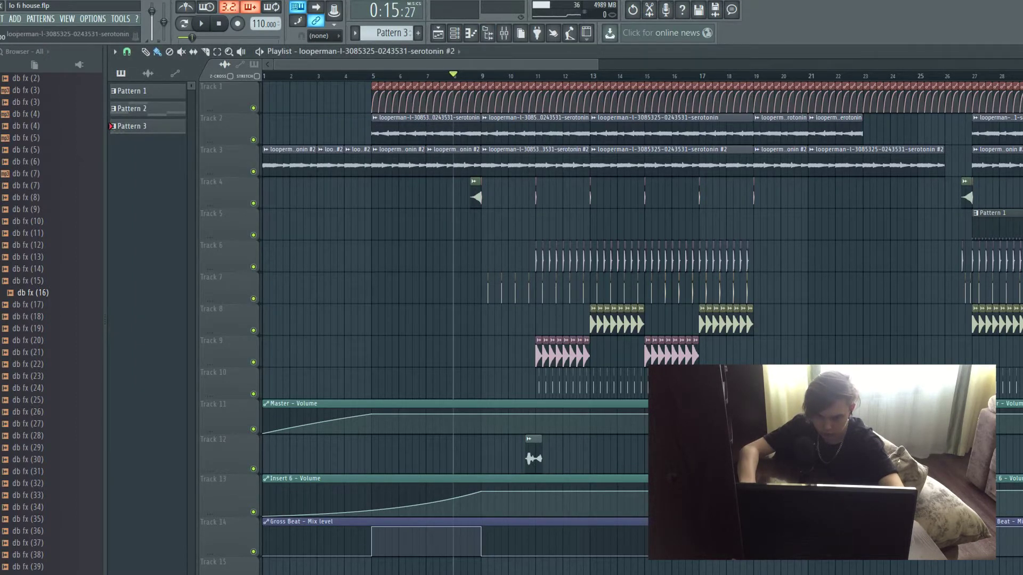
double_click(458, 131)
scroll(452, 75, up, 6)
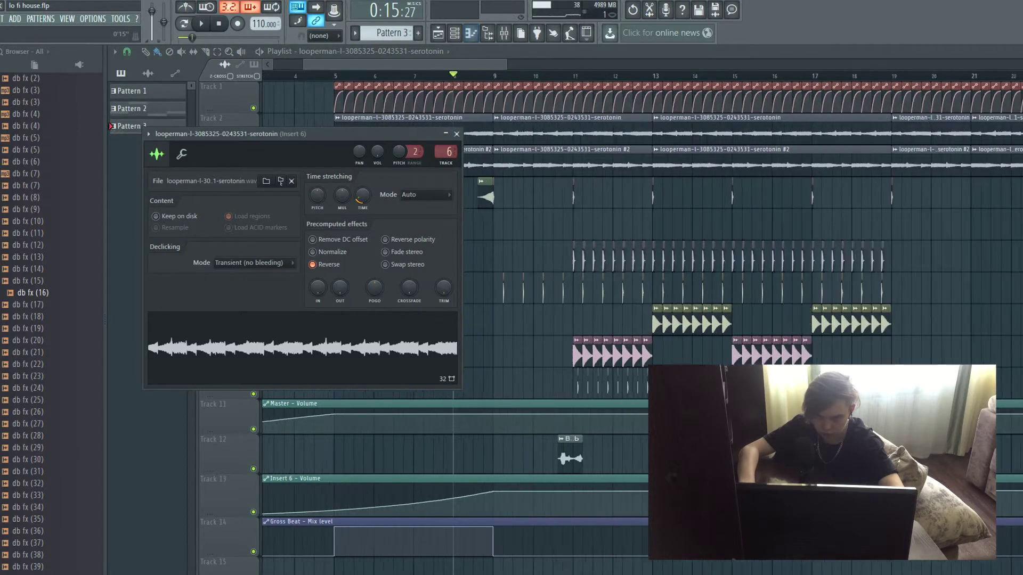
click(451, 75)
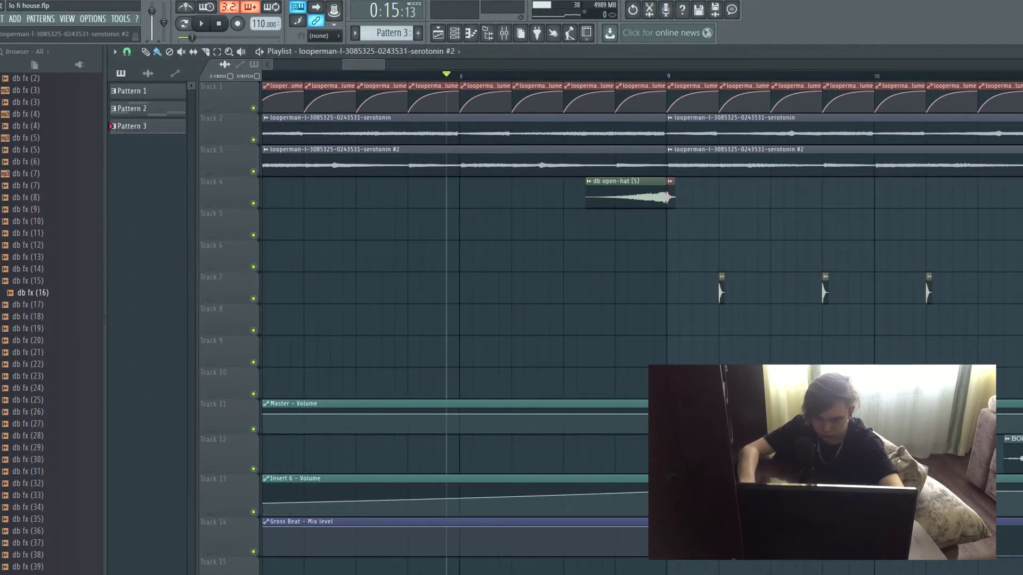
double_click(453, 130)
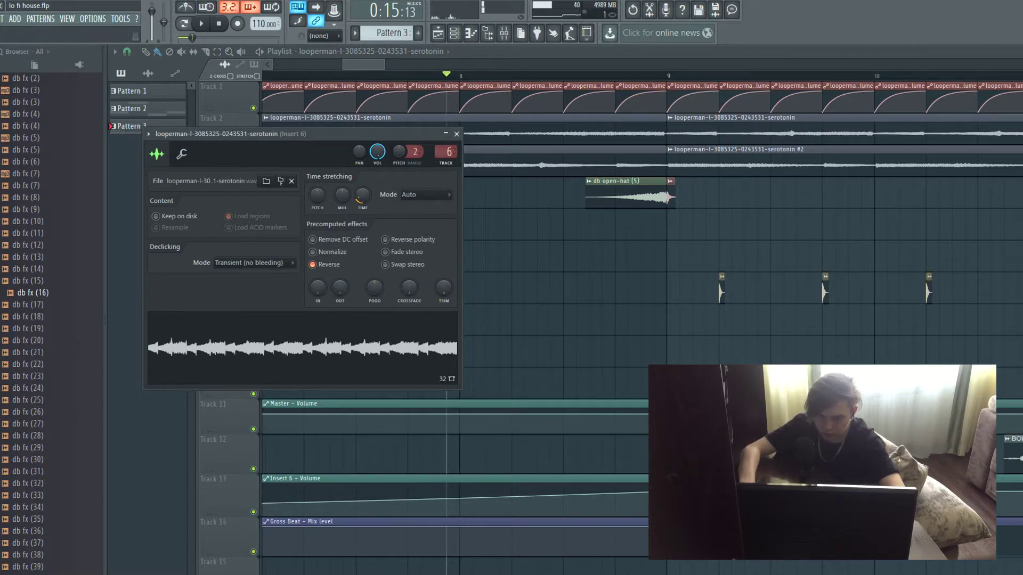
click(456, 134)
key(space)
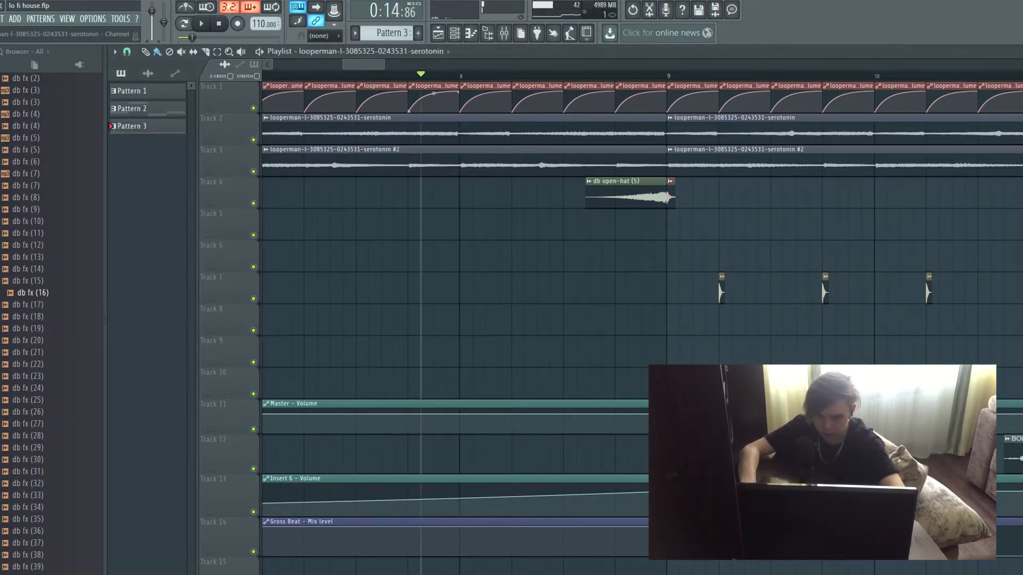
- Inspect the sampler settings of the db open-hat (5) clip leading into bar 9 on Track 4
scroll(421, 320, down, 3)
scroll(421, 320, up, 3)
scroll(420, 319, down, 5)
scroll(533, 320, down, 3)
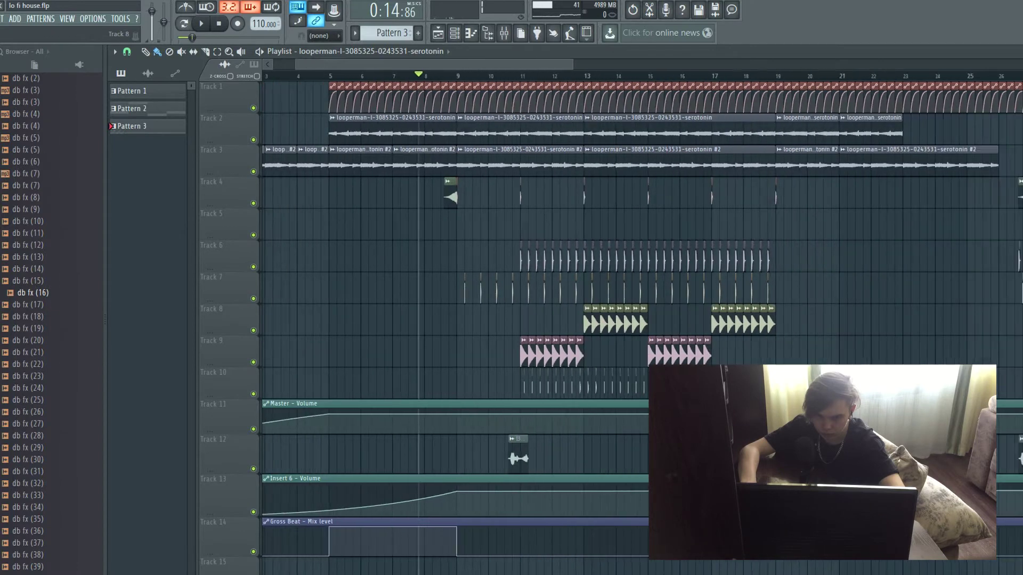
scroll(533, 319, down, 3)
scroll(533, 319, up, 3)
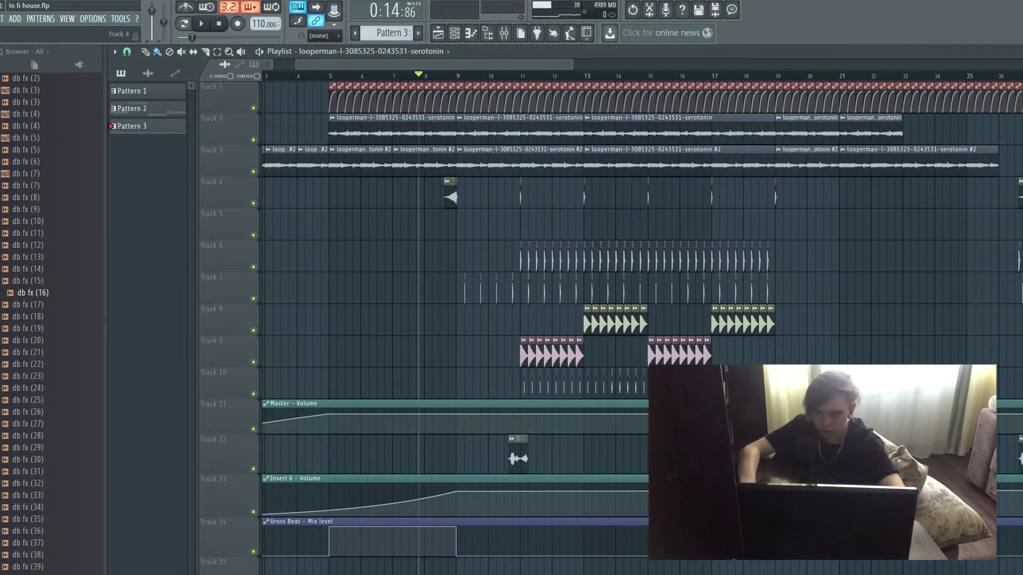
double_click(450, 197)
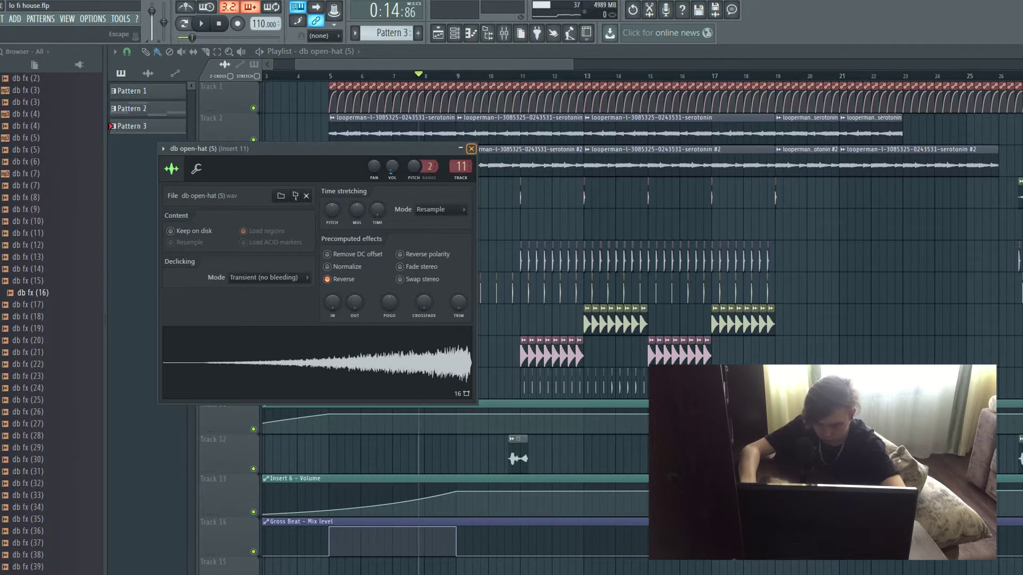
click(471, 149)
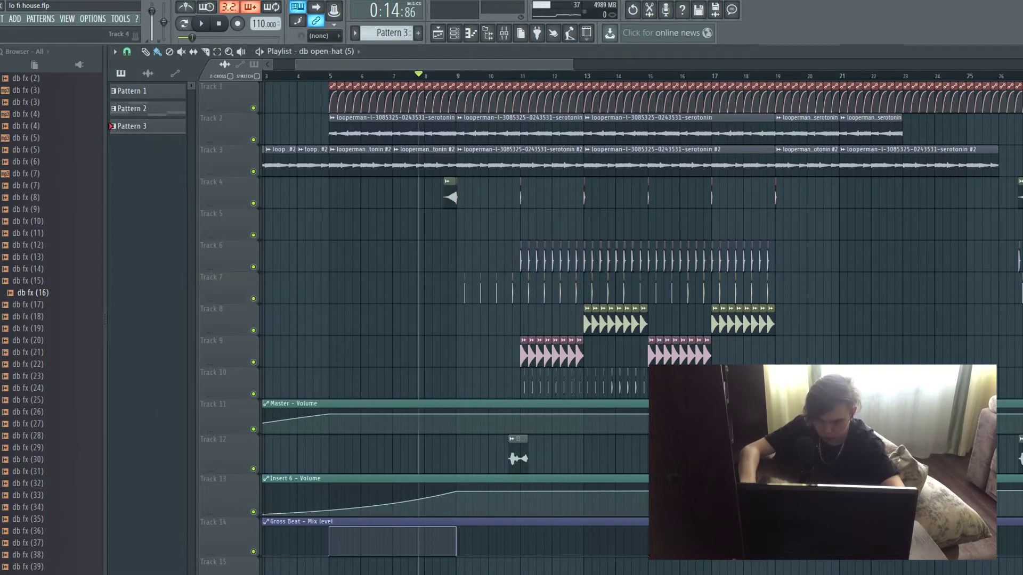
- Inspect and preview the Closed Hihat - 01 and drew samples in the drum part that starts after bar 9
scroll(465, 290, up, 4)
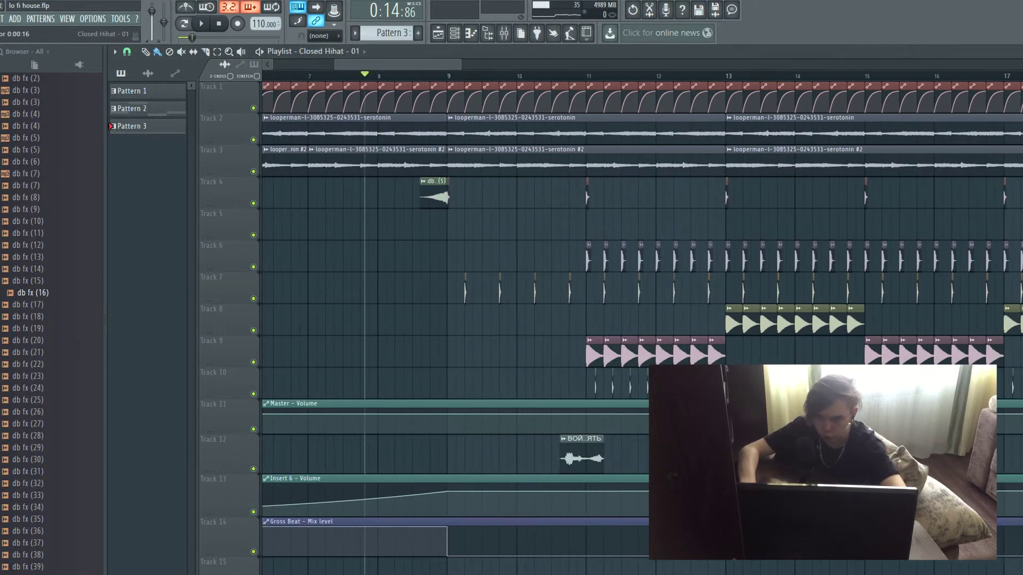
double_click(465, 290)
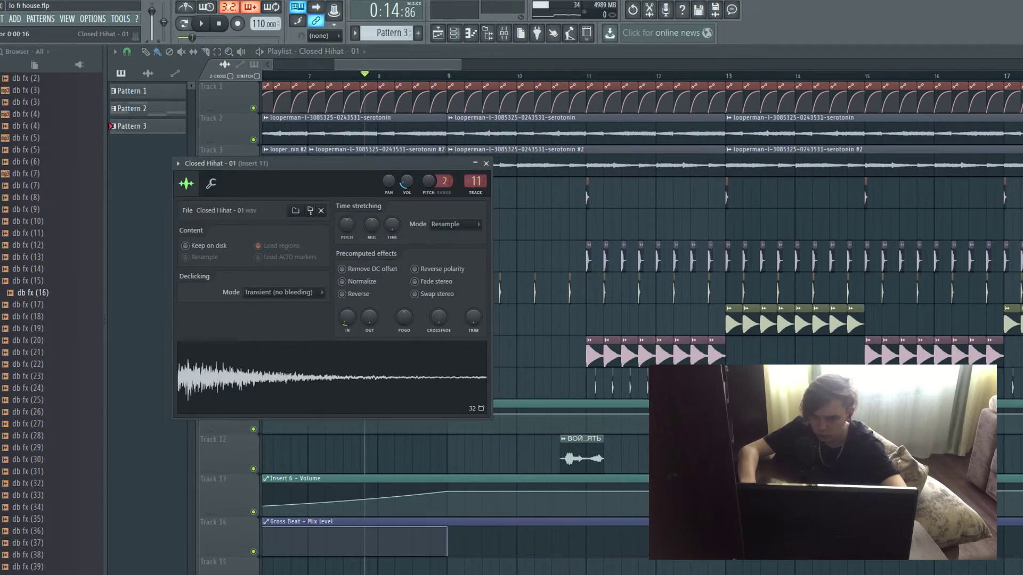
key(Escape)
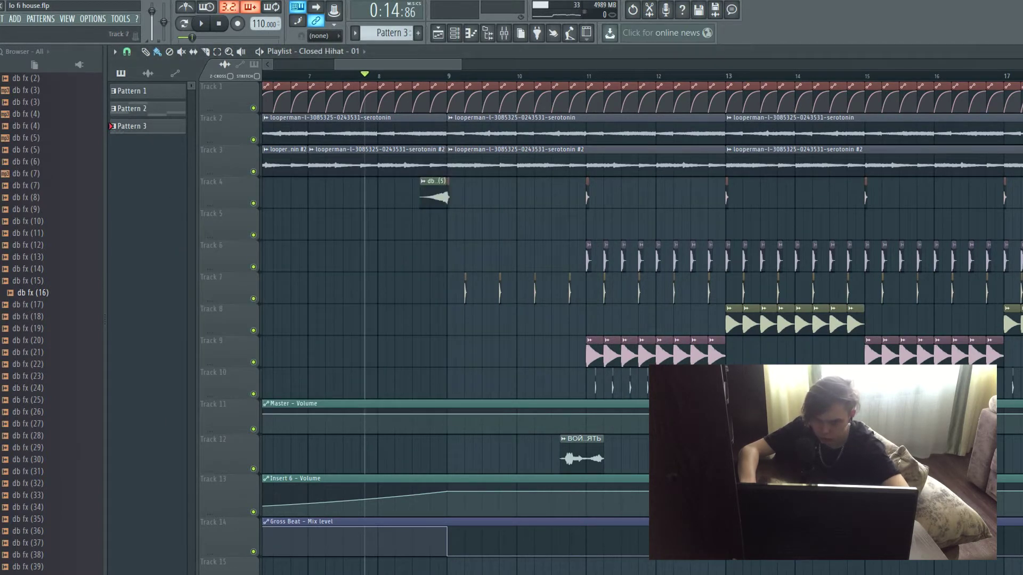
double_click(465, 285)
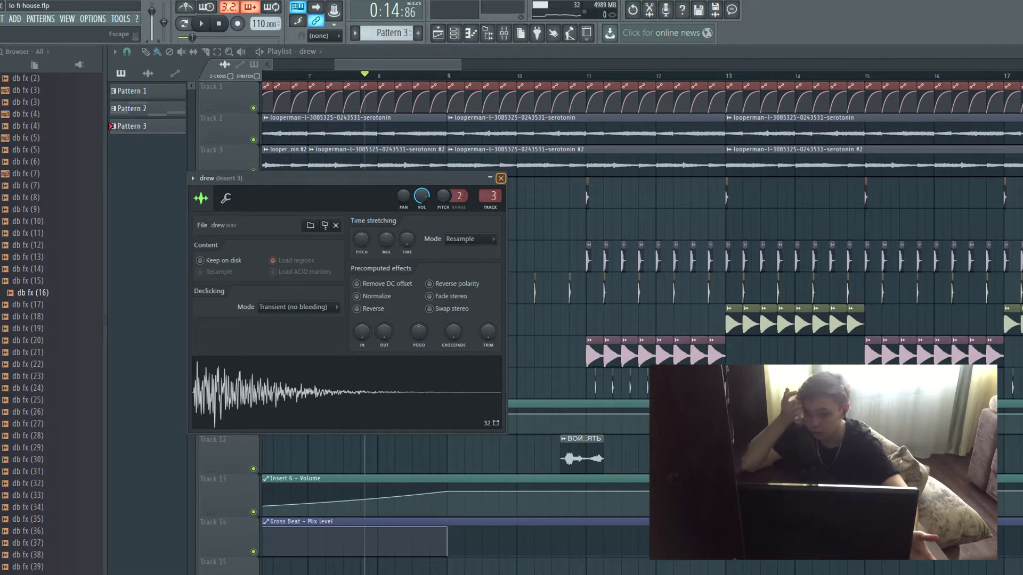
key(space)
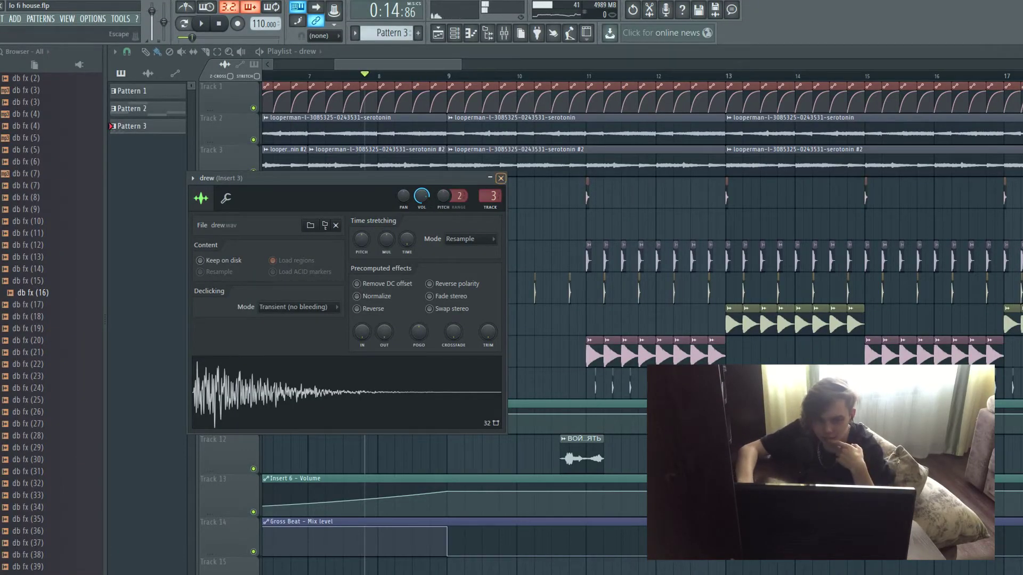
click(501, 178)
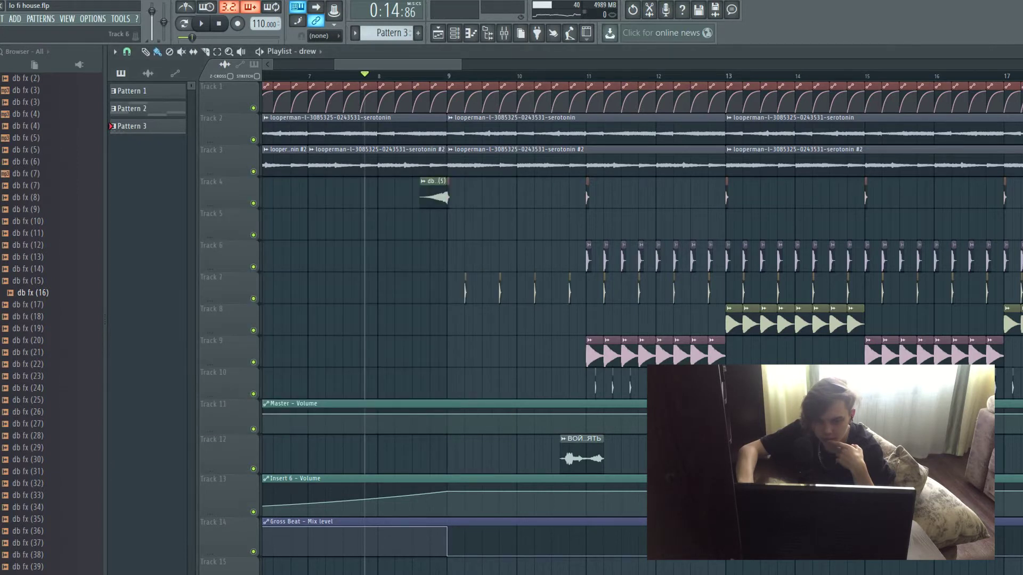
- Inspect the settings of the Andromeda Kick 3 sample on Track 6 and the ABEL and ABEL #3 samples on Track 9
double_click(589, 258)
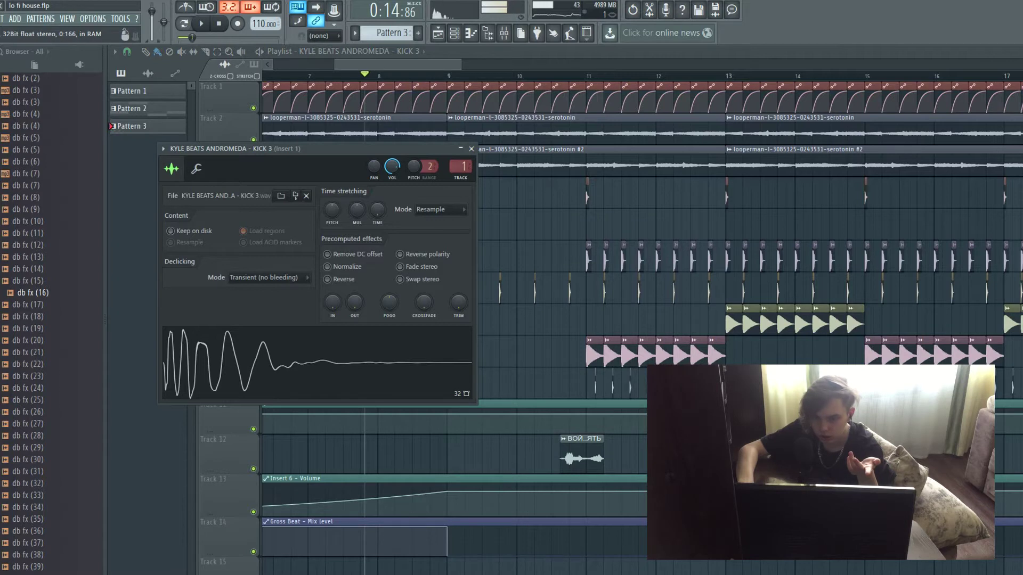
click(470, 148)
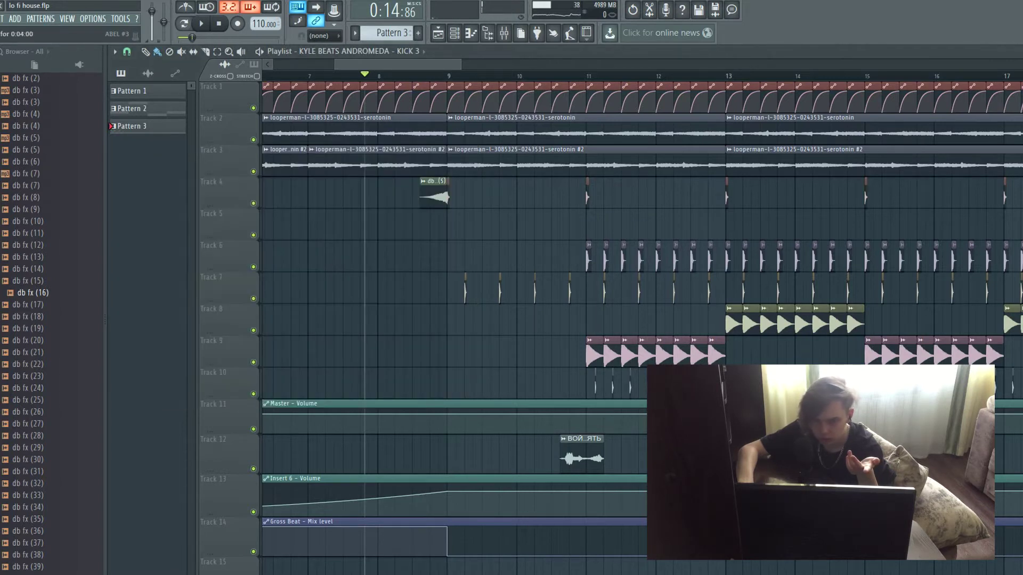
double_click(627, 356)
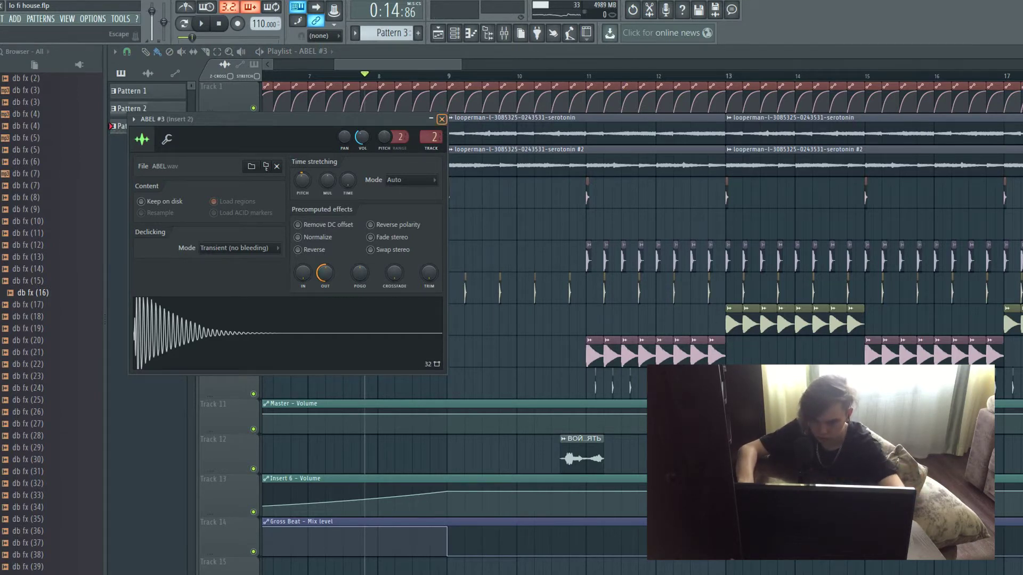
click(441, 119)
double_click(595, 354)
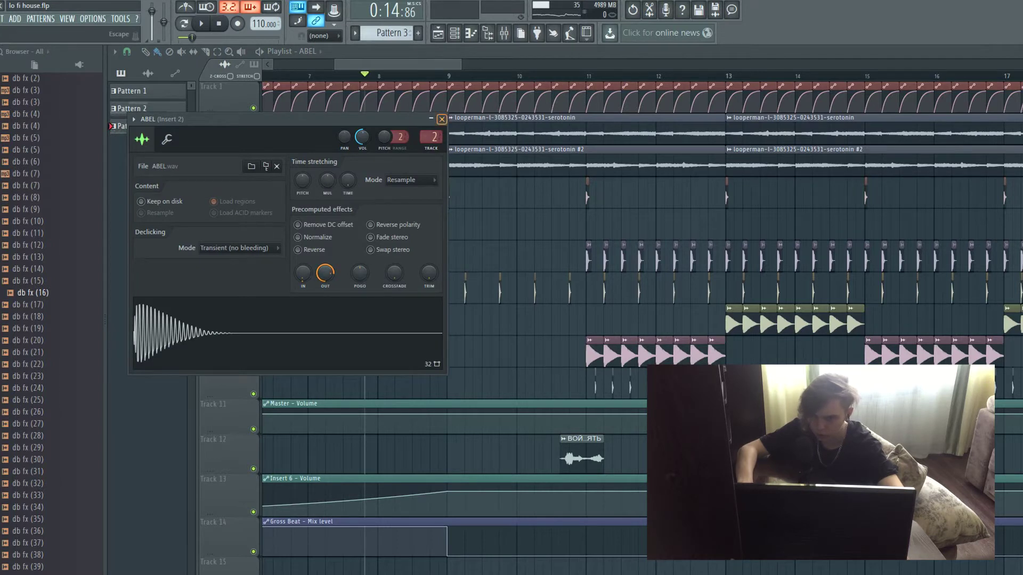
click(441, 119)
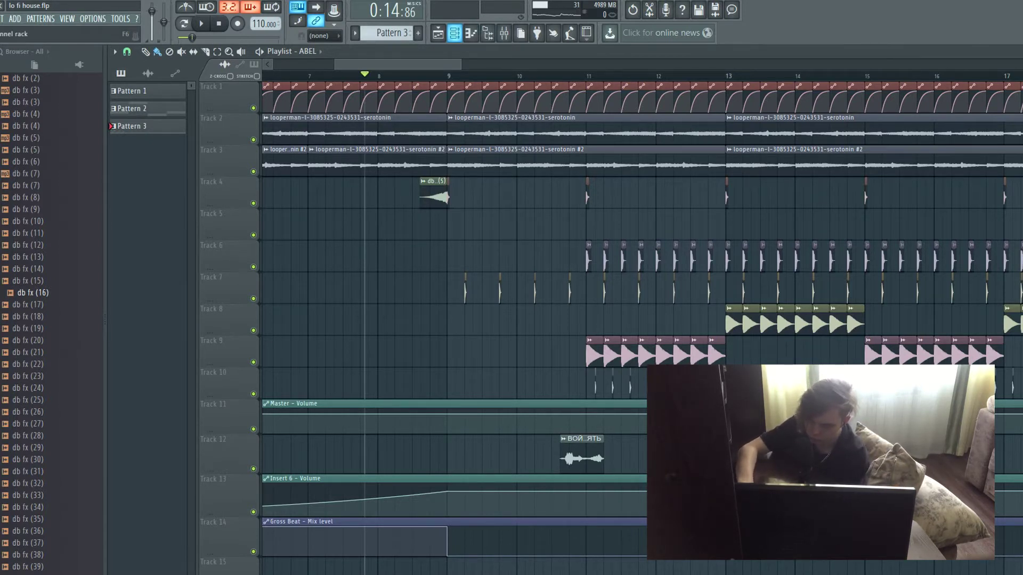
key(F7)
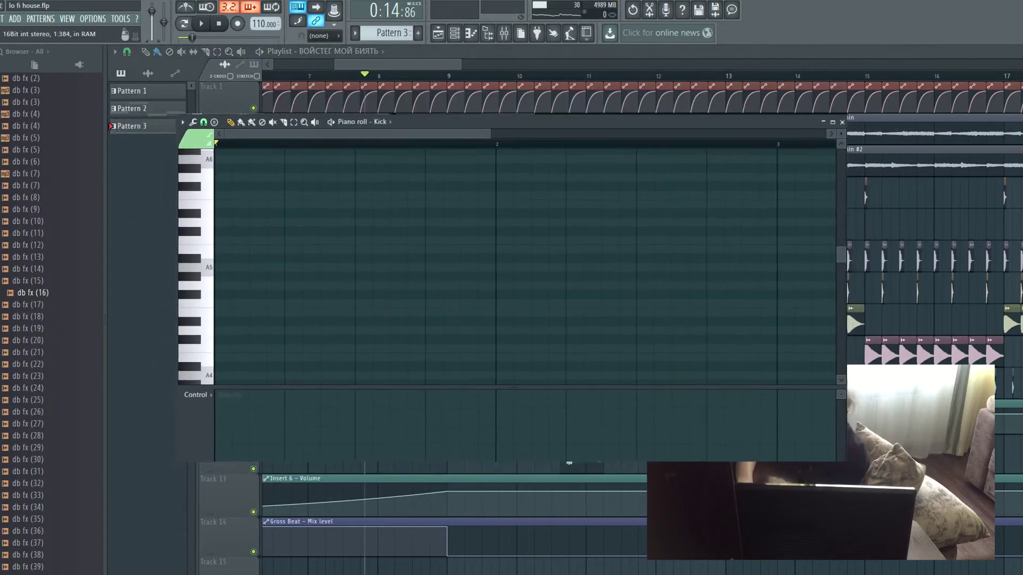
key(F7)
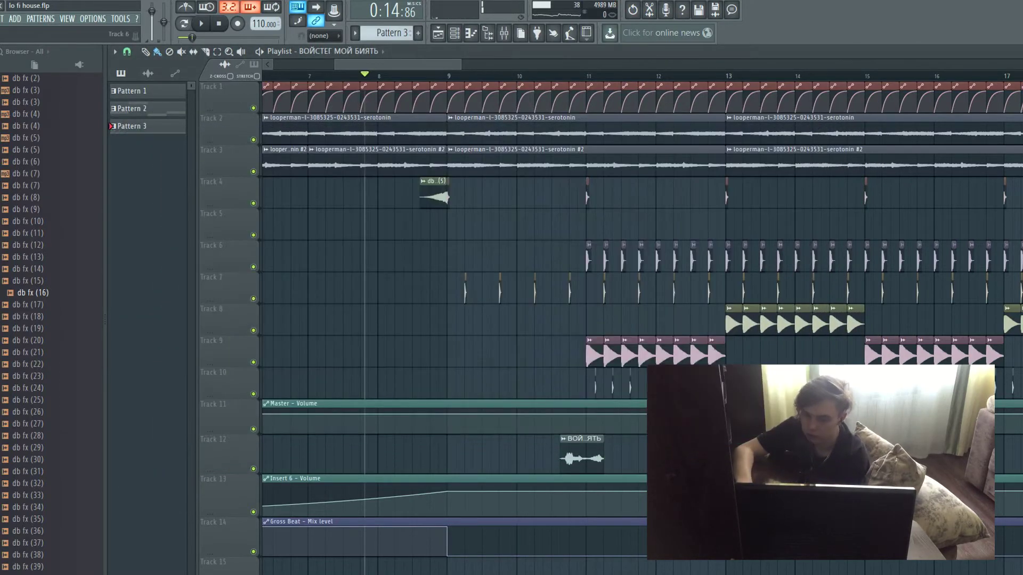
- Examine the Andromeda Hi Hat 3 and Closed Hihat - 01 samples in the drum section starting at bar 11
double_click(604, 291)
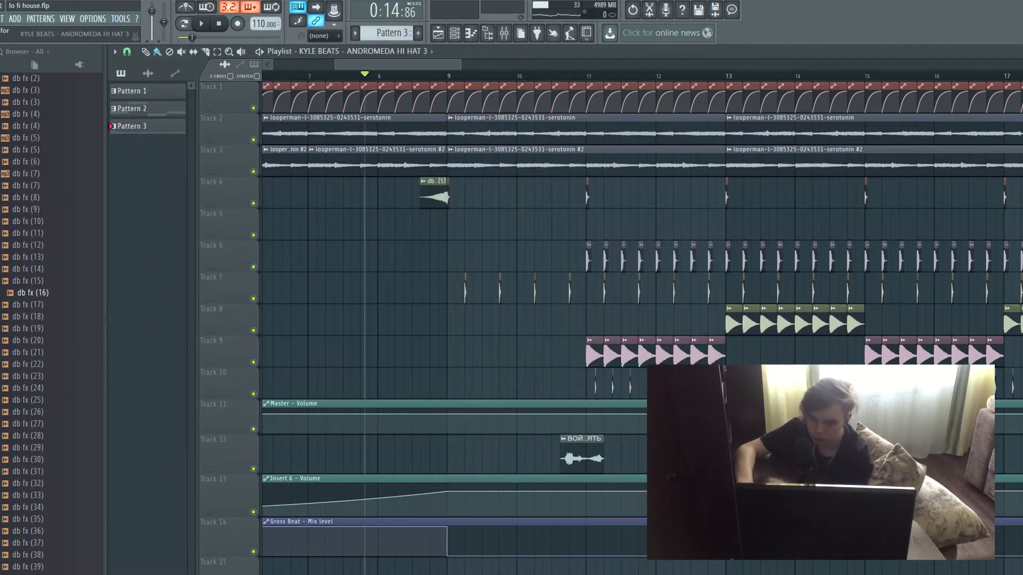
click(595, 387)
double_click(595, 386)
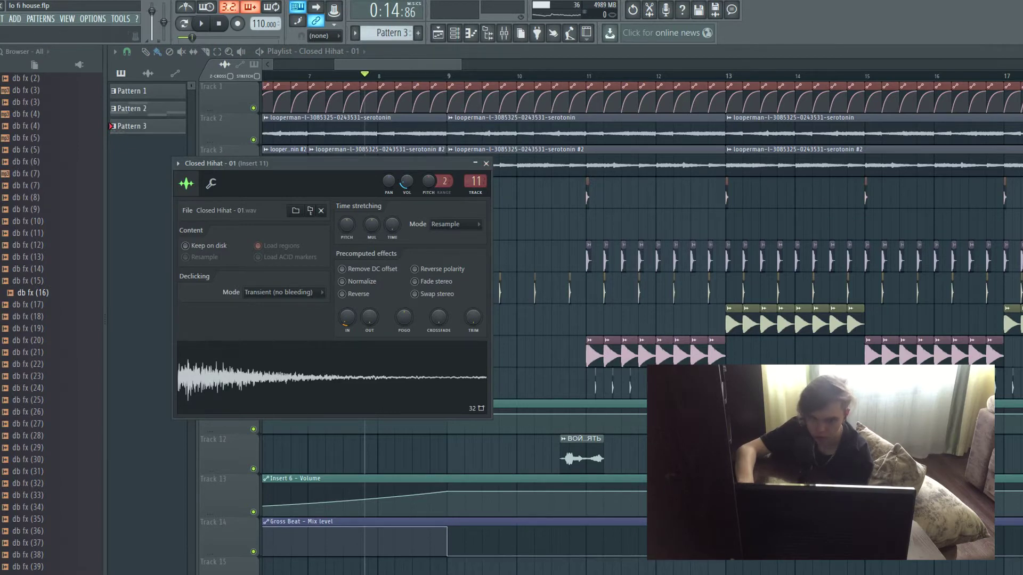
click(485, 164)
scroll(486, 163, down, 5)
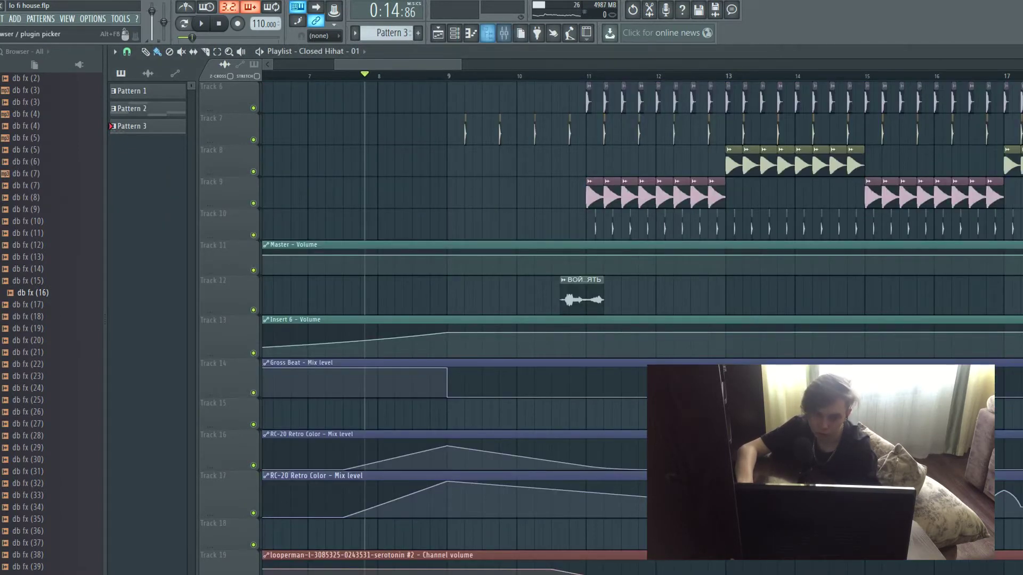
- Examine the effect chain on mixer Insert 6 and the sampler settings of the looperman serotonin loop routed to it
click(504, 33)
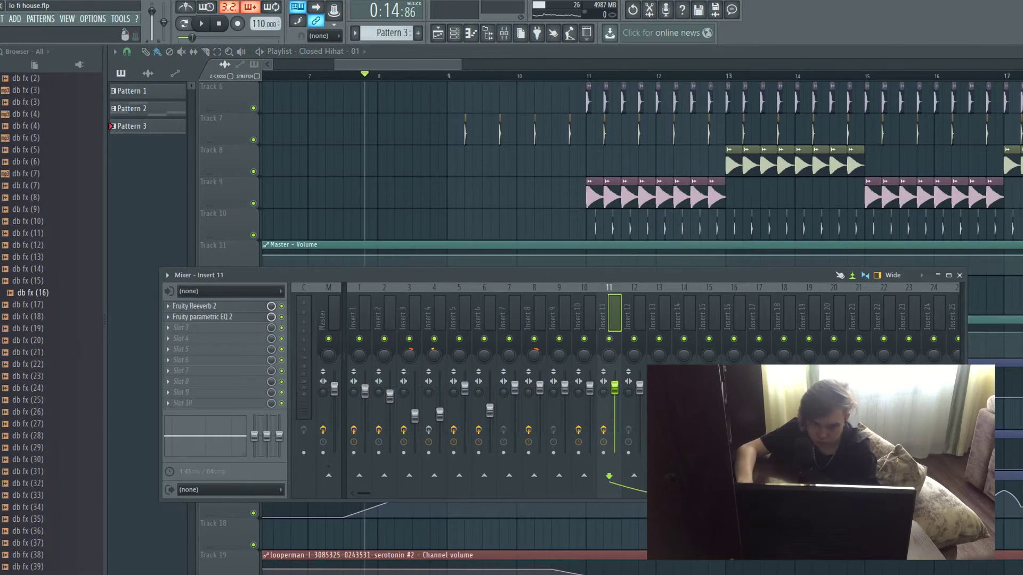
click(484, 314)
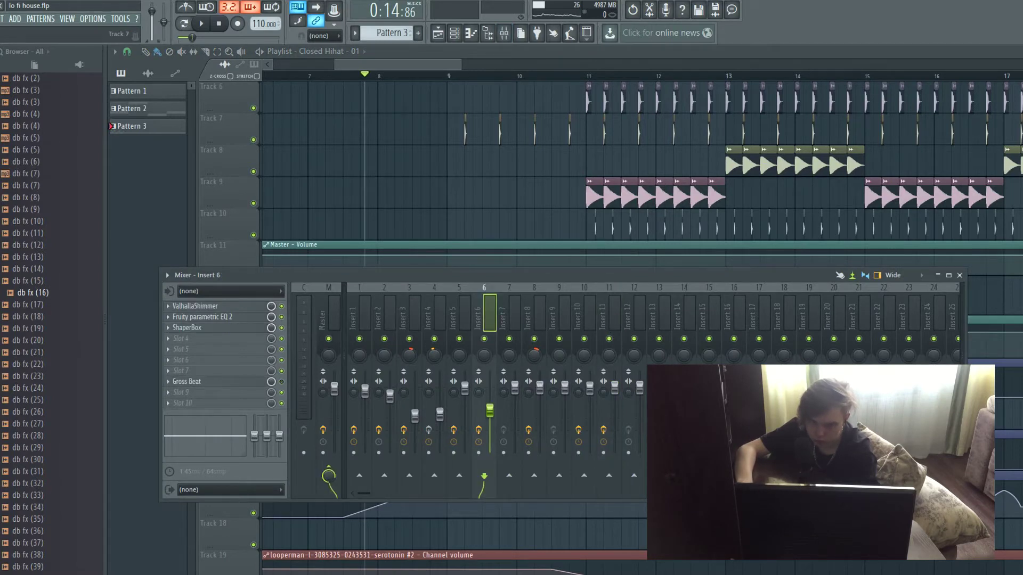
scroll(482, 160, up, 4)
double_click(482, 99)
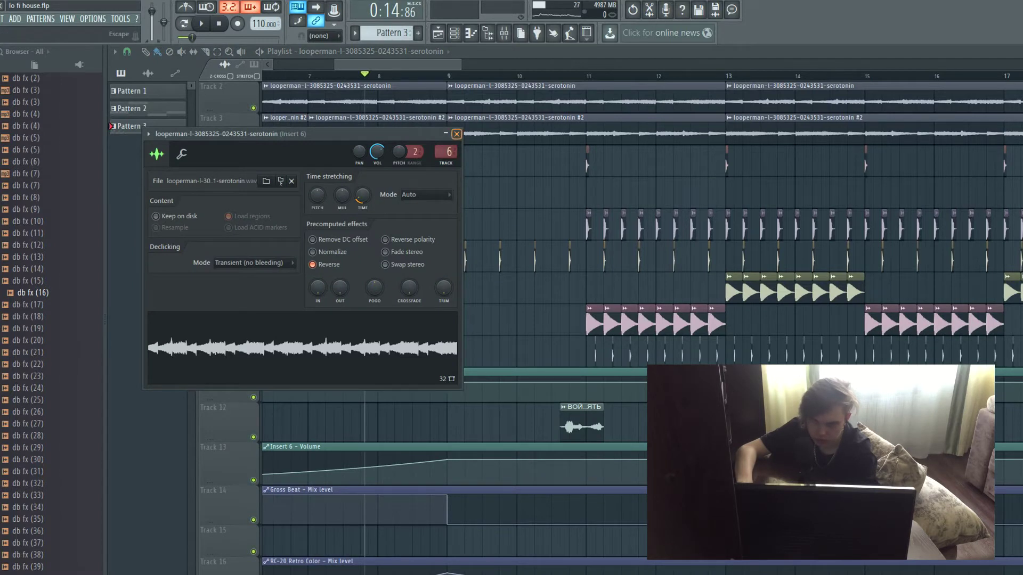
click(456, 134)
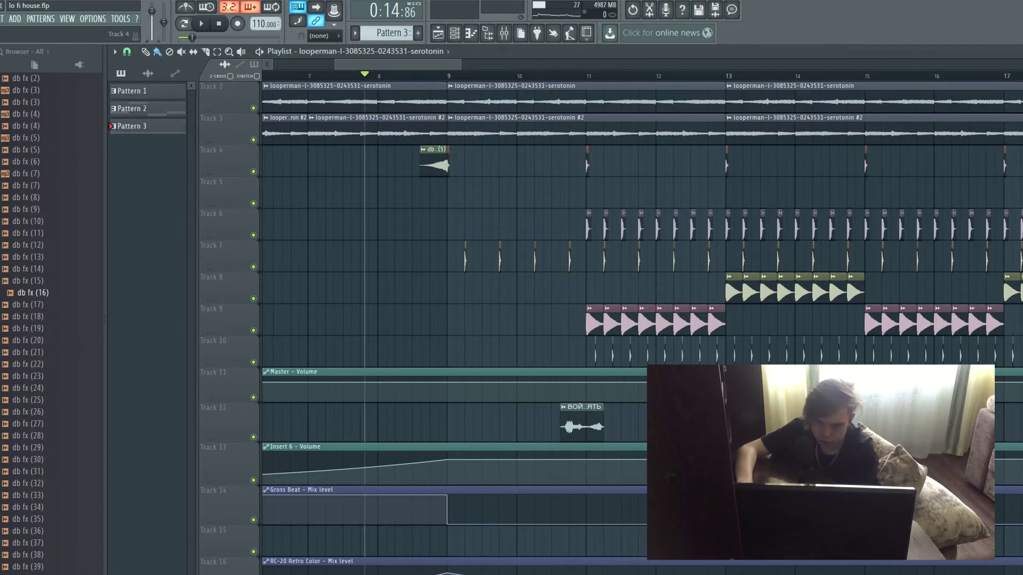
- Review the volume and mix-level automation clips from Track 11 downward and inspect the Master track's effect chain in the mixer
scroll(636, 328, down, 5)
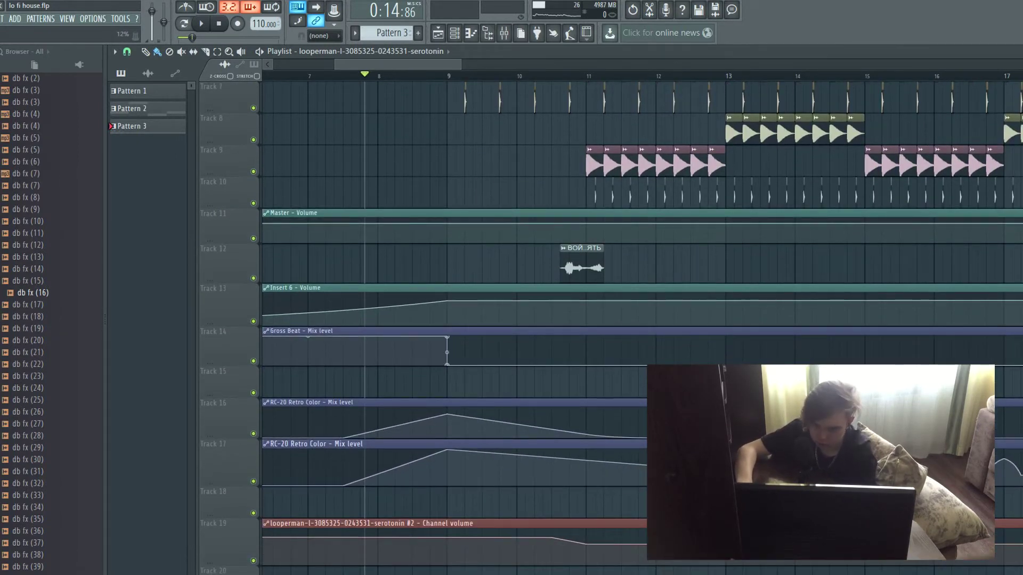
scroll(636, 328, down, 1)
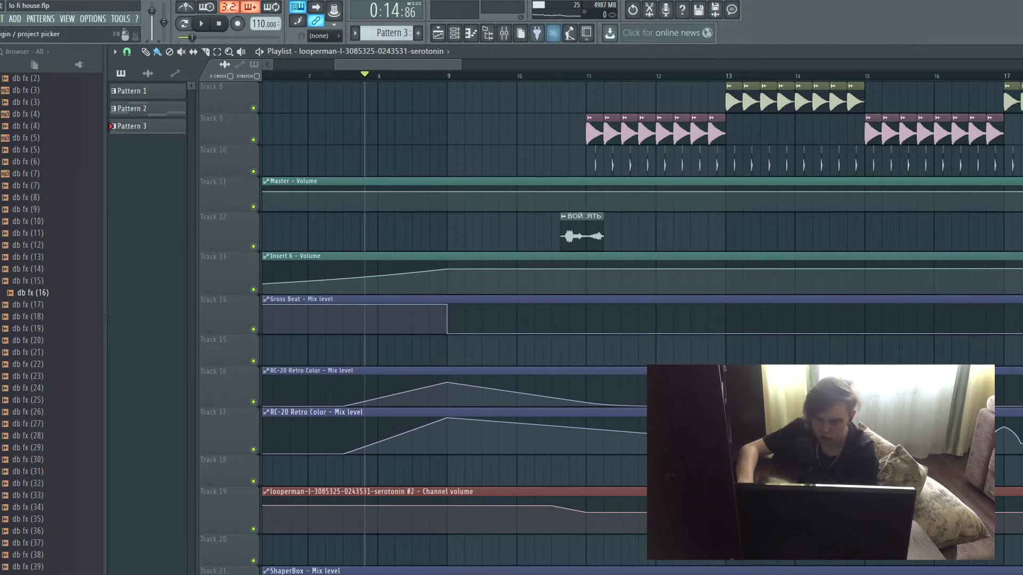
click(504, 33)
click(331, 316)
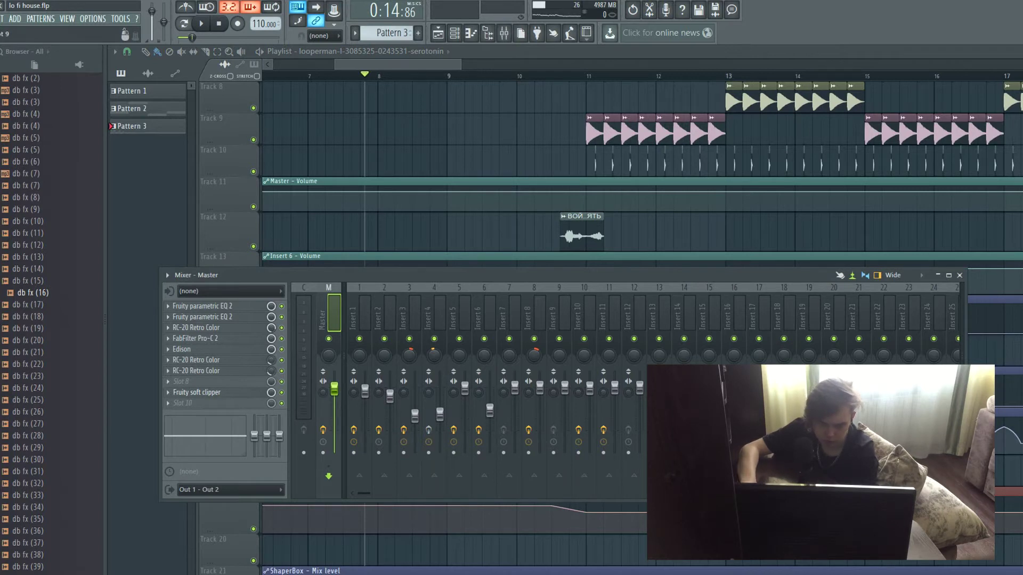
click(960, 276)
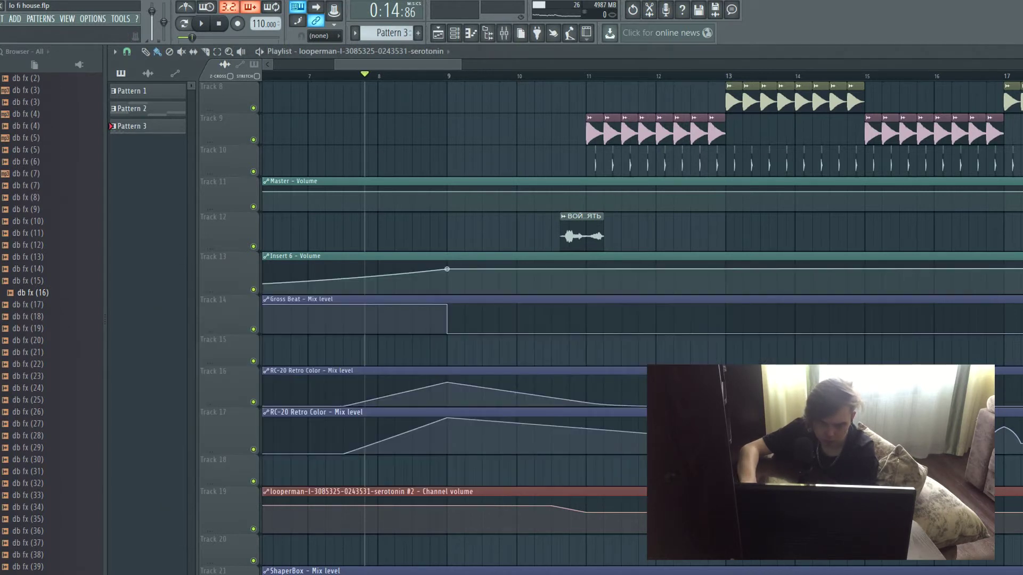
- Review the RC-20 Retro Color automation on Tracks 16 and 17 and inspect the effect chains of mixer Inserts 6, 5 and 4
scroll(611, 329, down, 2)
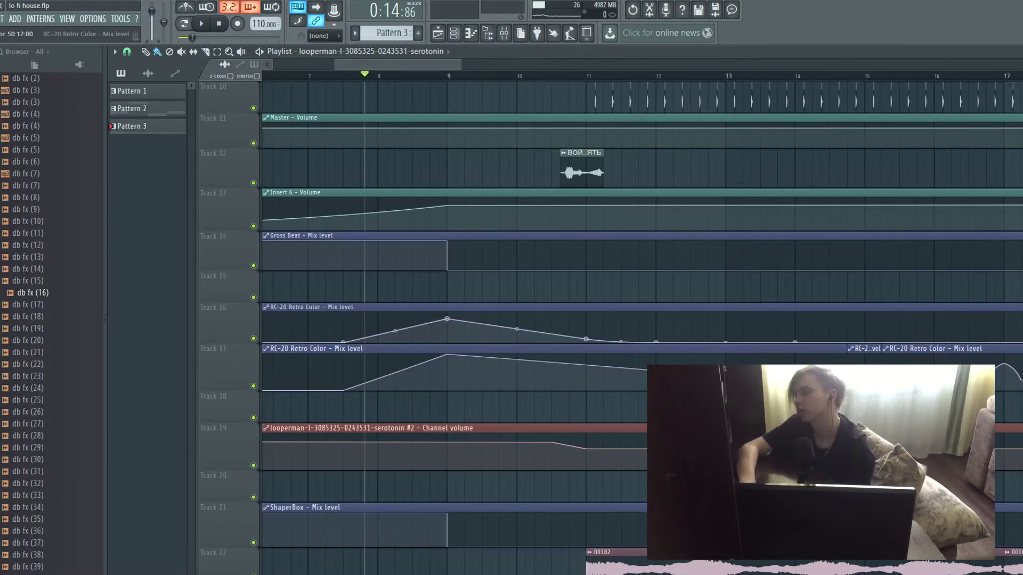
click(503, 32)
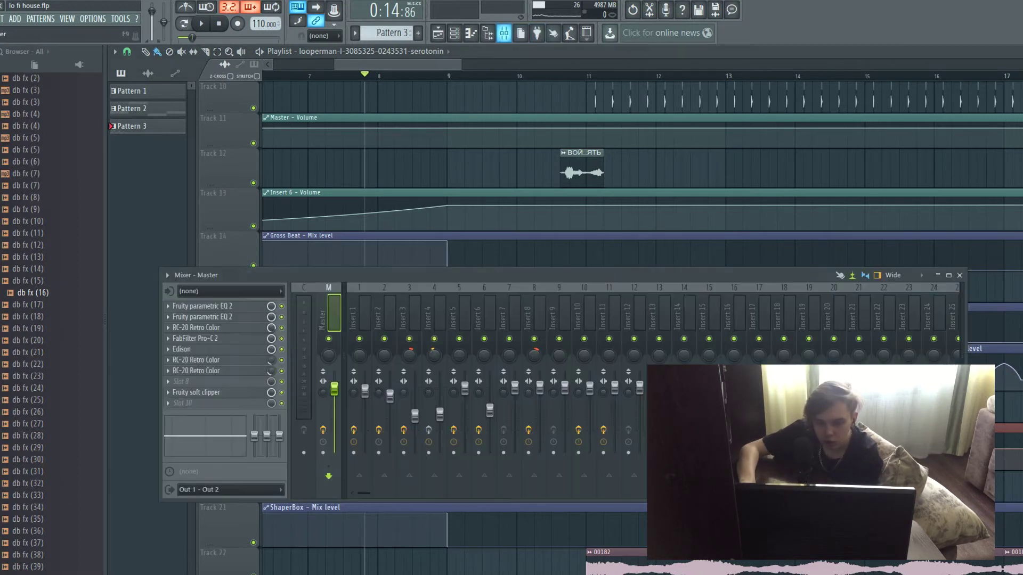
click(484, 318)
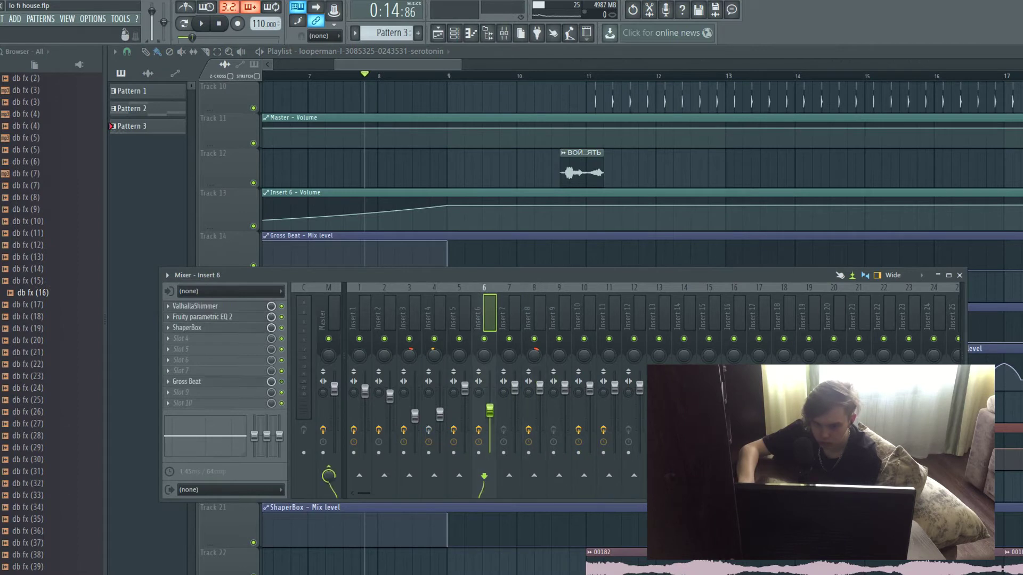
click(459, 317)
click(434, 316)
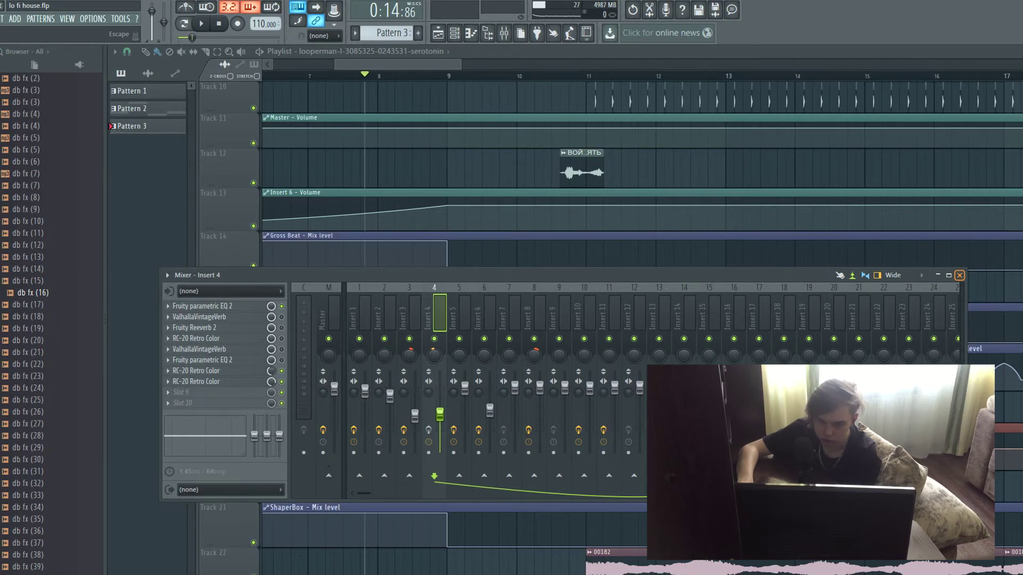
- Preview the serotonin loop with the mixer open, then close the mixer
key(q)
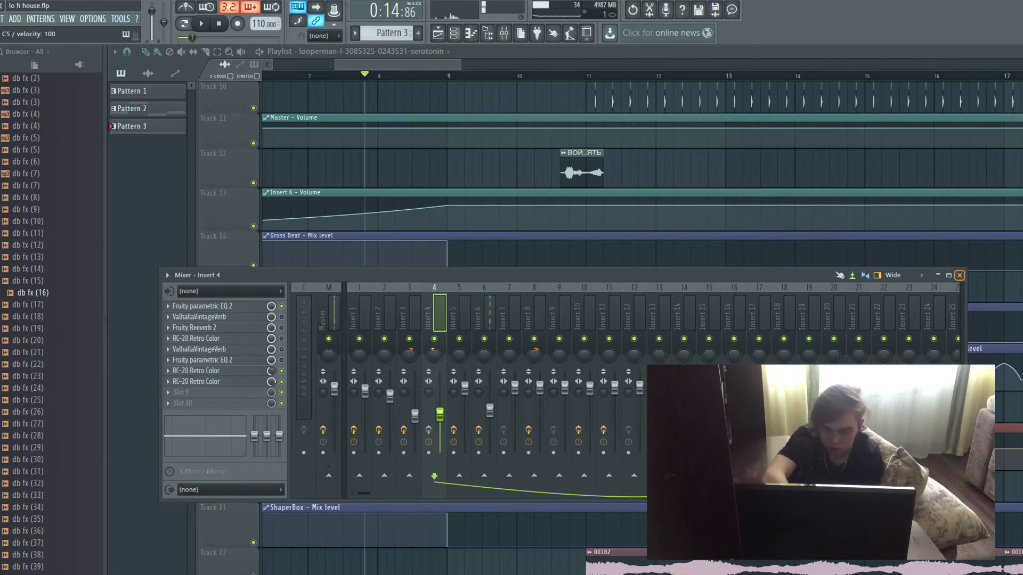
key(q)
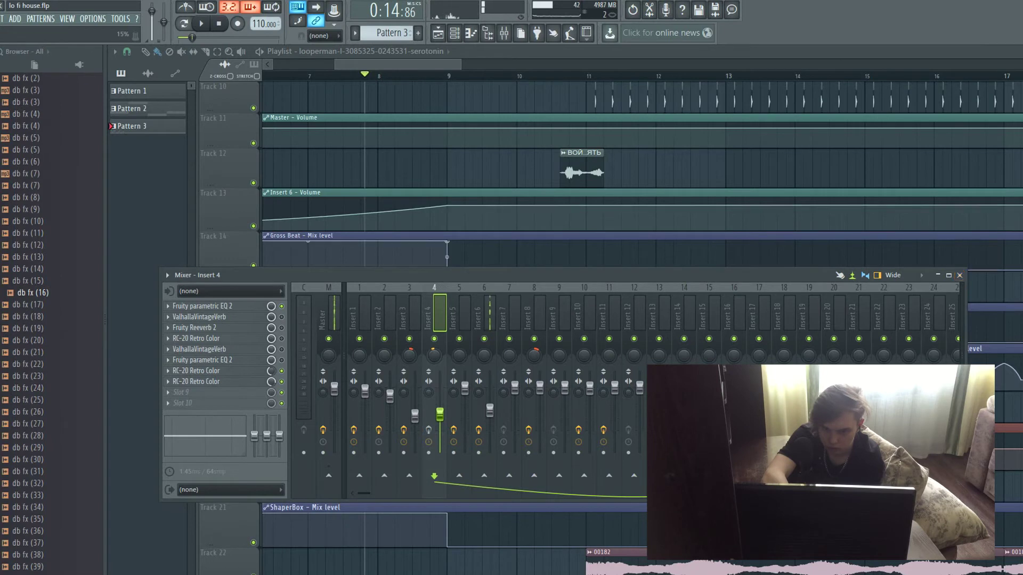
key(space)
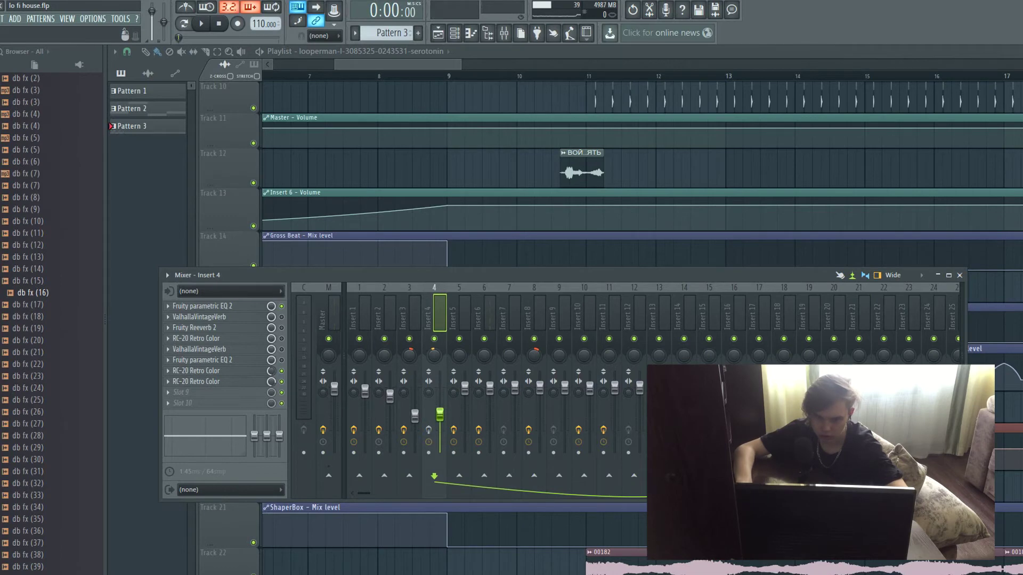
click(959, 275)
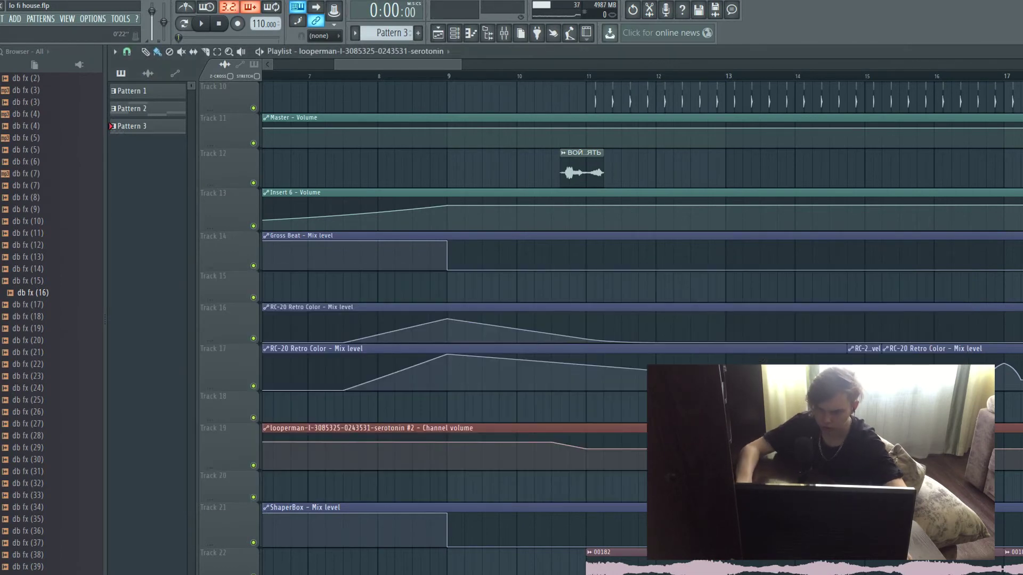
- Inspect the sampler settings of the Andromeda Hi Hat 11 channel in the channel rack
click(454, 32)
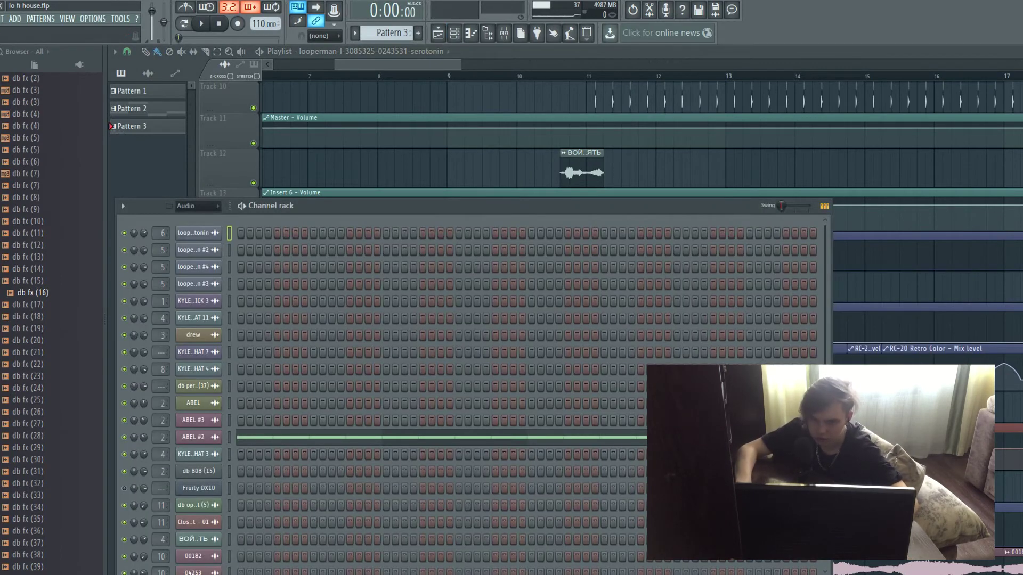
click(194, 318)
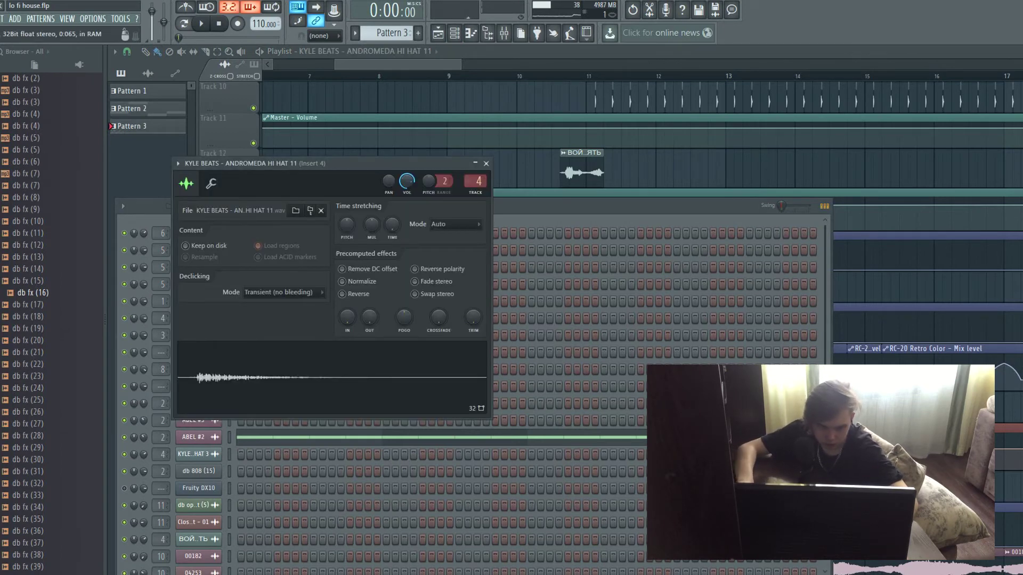
click(486, 163)
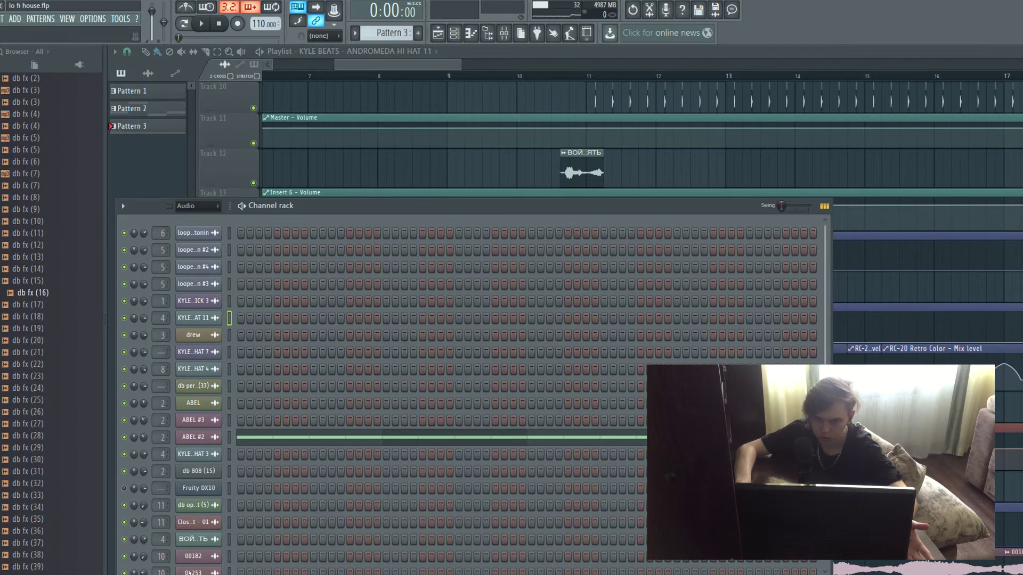
key(F6)
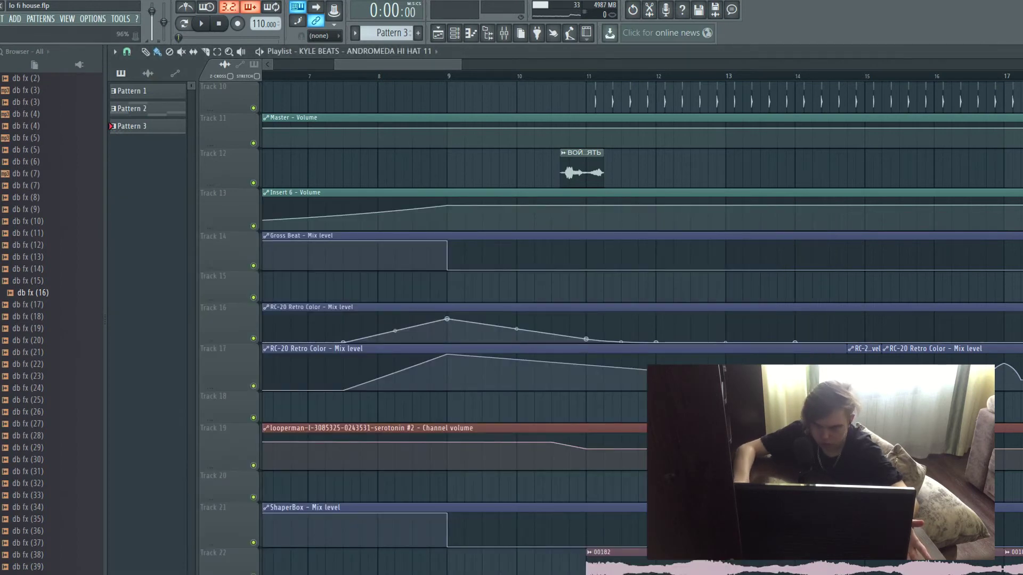
- Inspect the settings of the RC-20 Retro Color effects on mixer Insert 4
scroll(639, 319, down, 2)
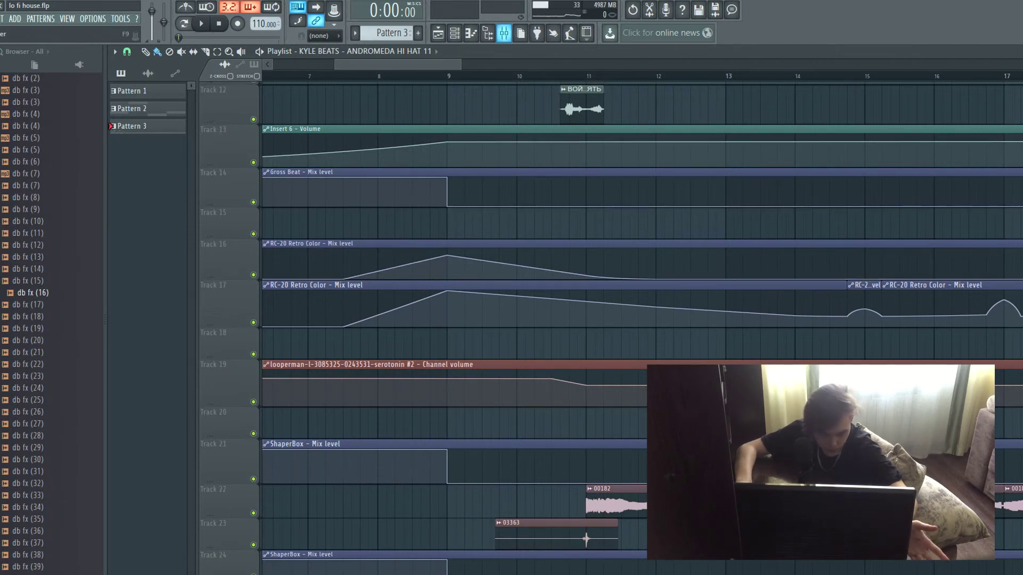
click(503, 33)
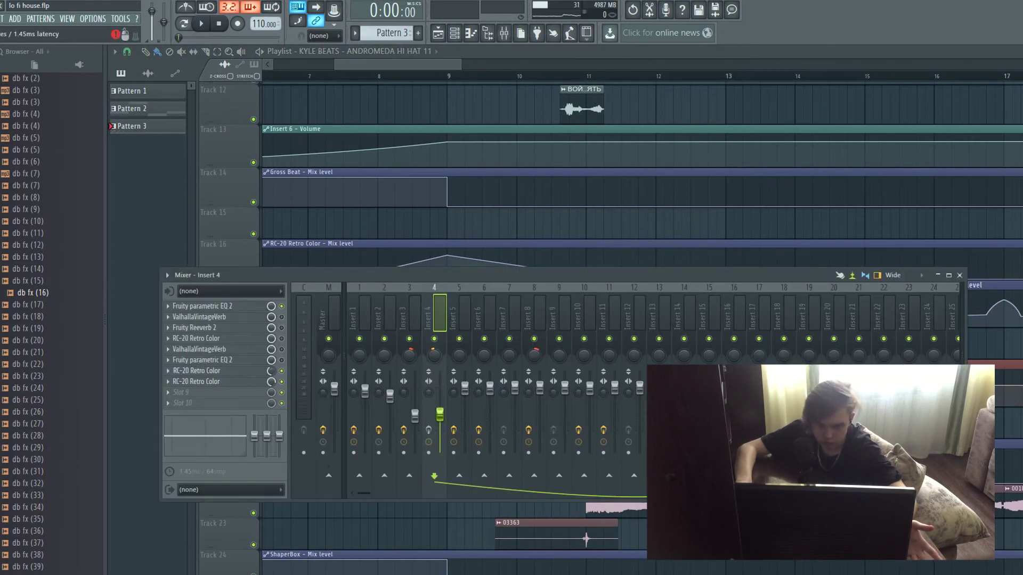
click(197, 371)
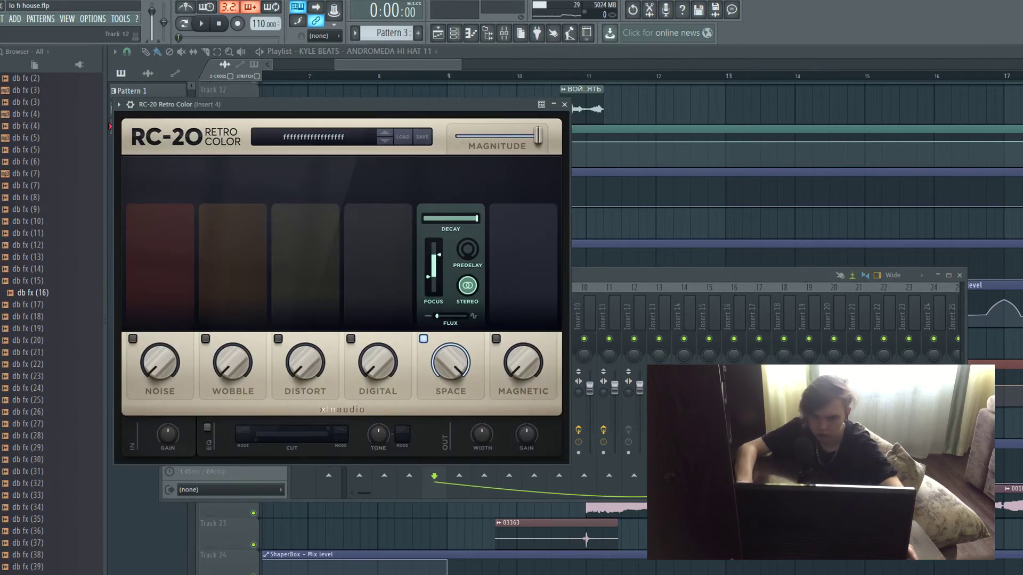
click(564, 104)
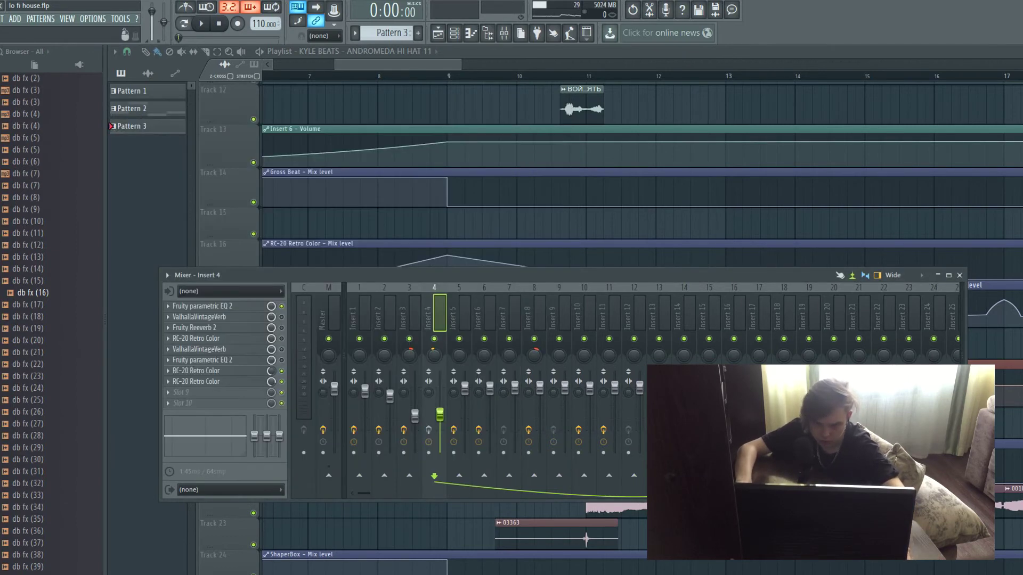
click(196, 371)
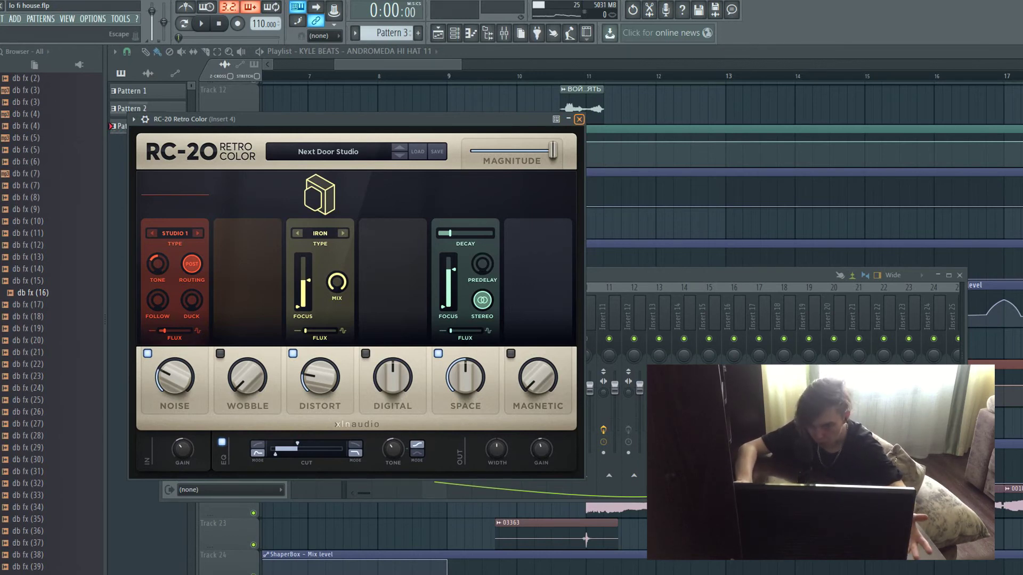
click(579, 119)
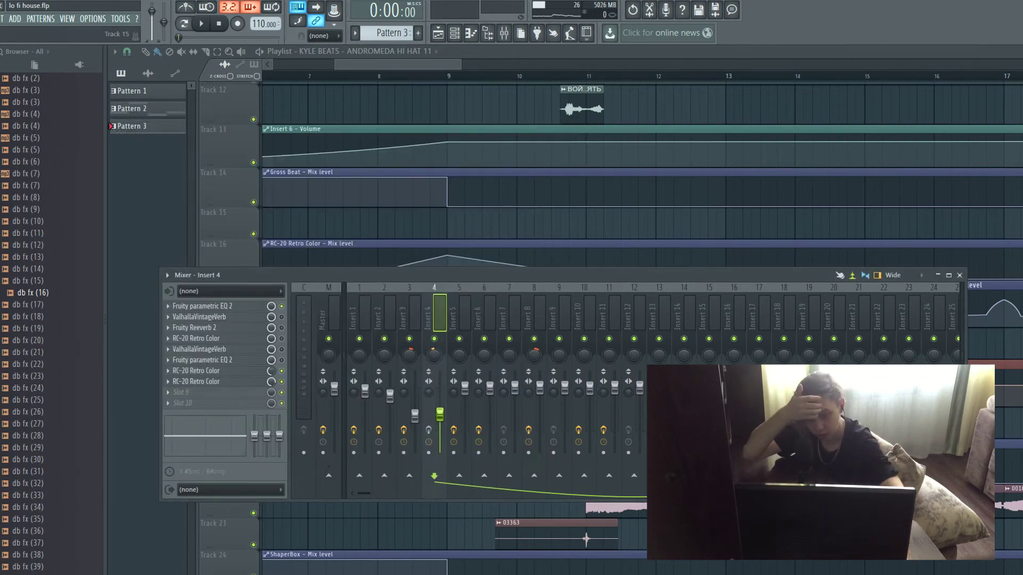
key(F9)
- Survey the playlist from the loops and drums on the first tracks to the automation and audio clips down to Track 24
scroll(613, 299, down, 3)
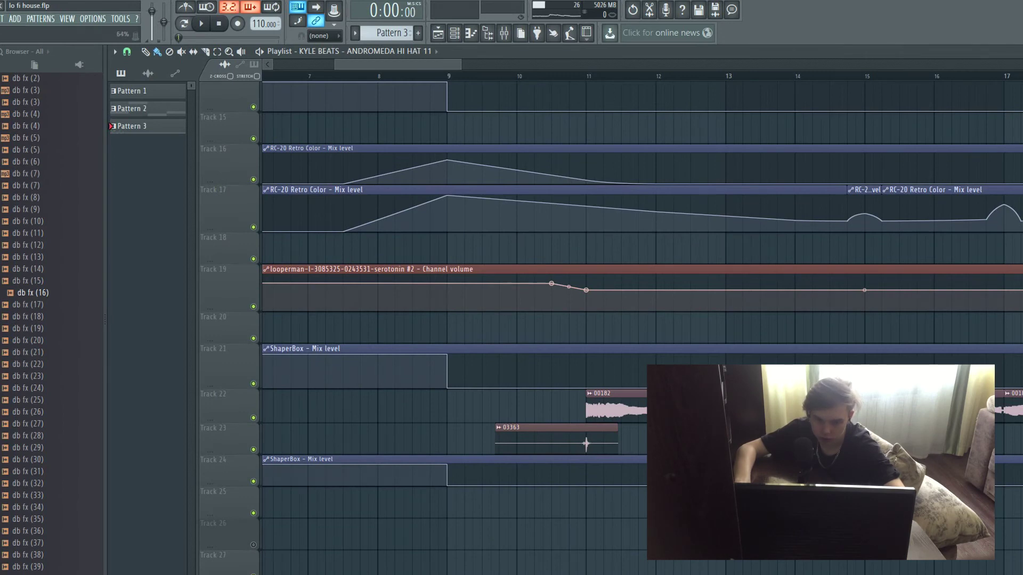
scroll(586, 444, up, 13)
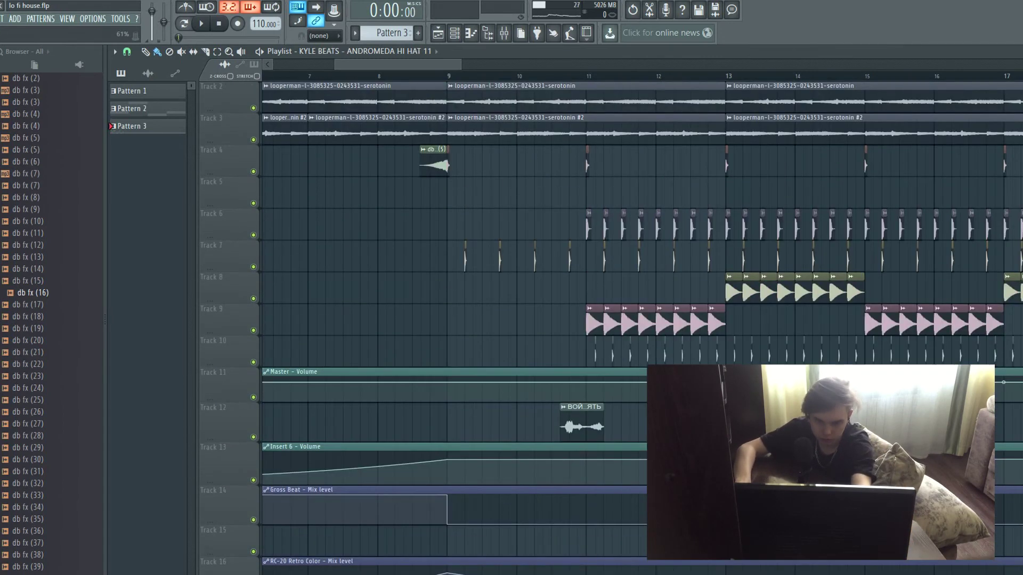
scroll(612, 320, down, 9)
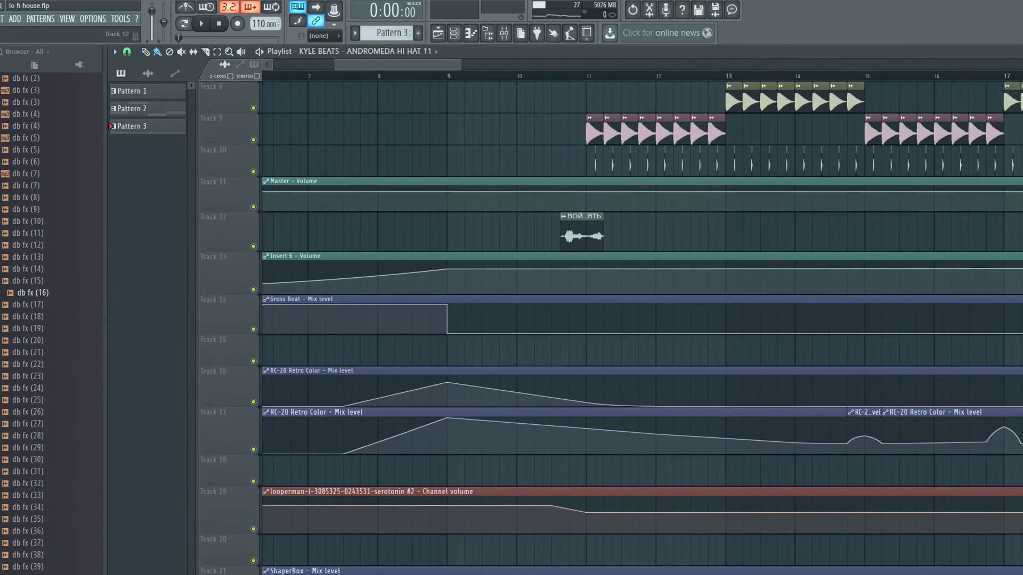
scroll(613, 320, down, 1)
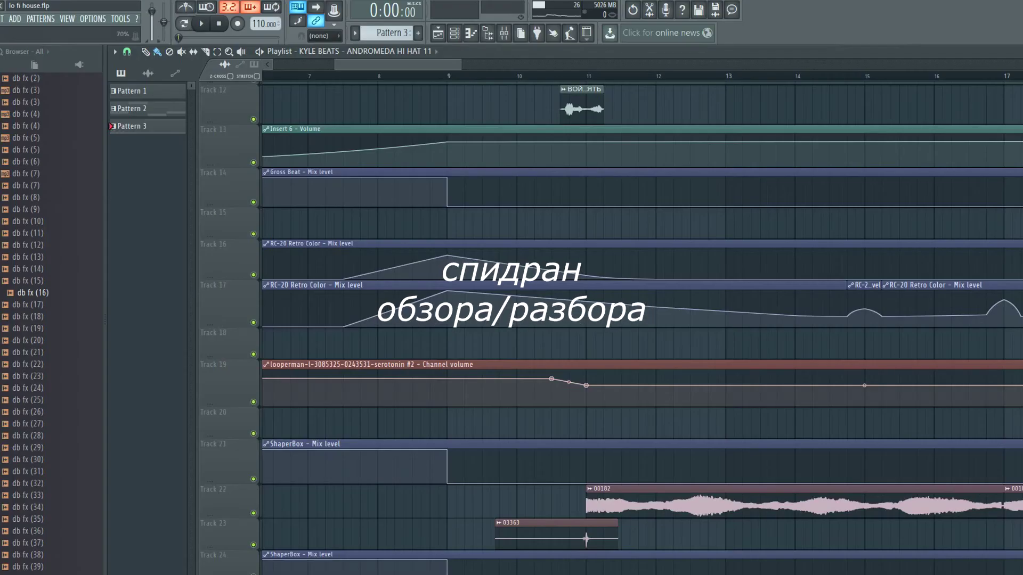
scroll(868, 197, up, 11)
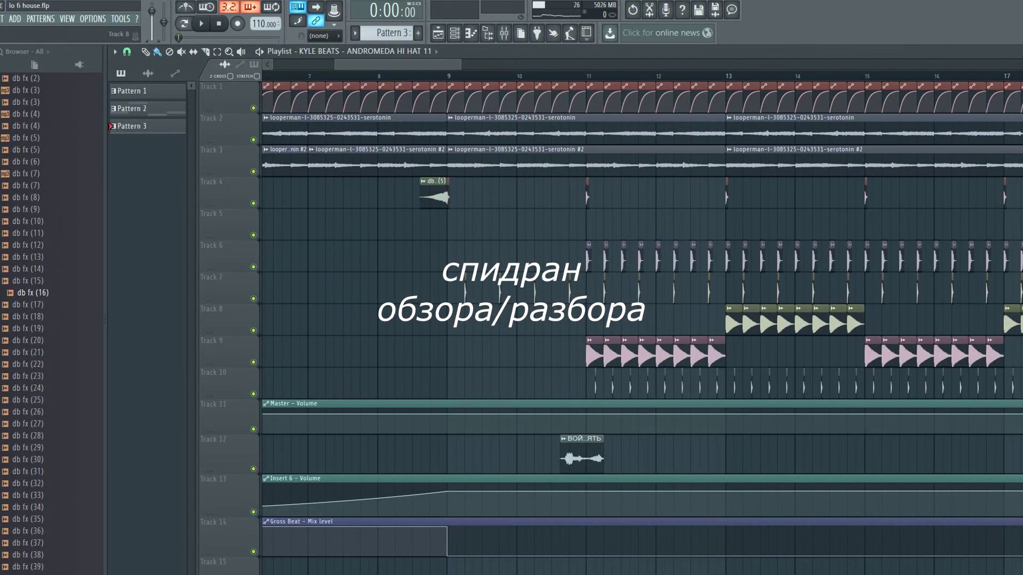
scroll(868, 197, down, 5)
scroll(867, 197, up, 5)
- Inspect the Closed Hihat - 01 sample on Track 4 at bar 15 and move the playhead to bar 15
double_click(866, 197)
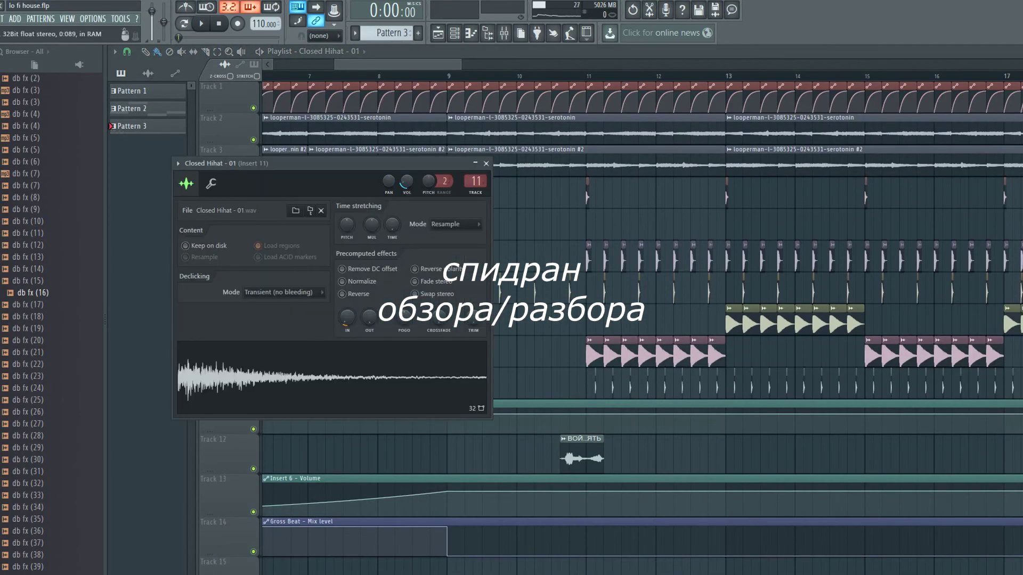
click(486, 163)
scroll(612, 319, down, 8)
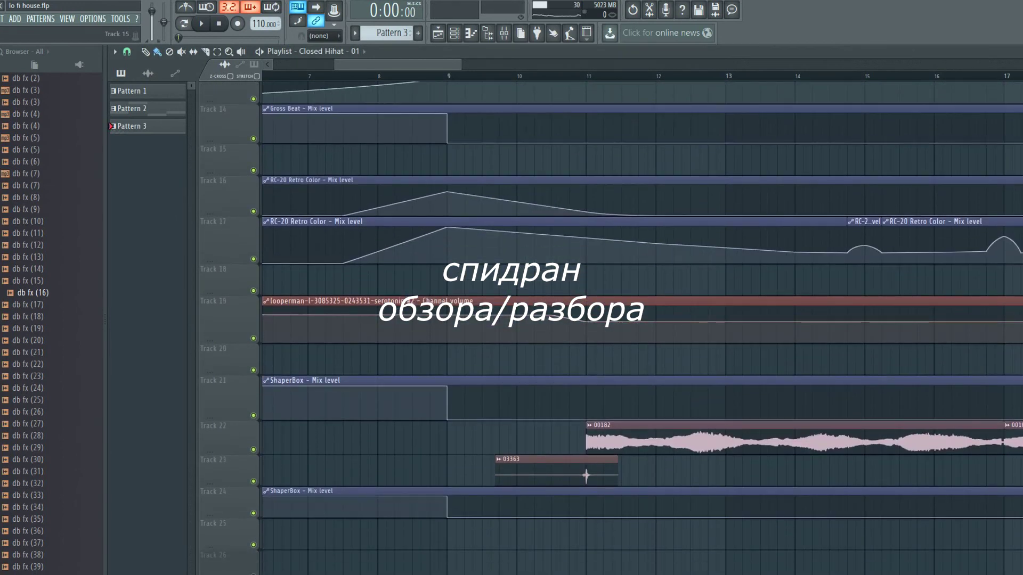
scroll(612, 320, up, 7)
click(865, 75)
double_click(873, 354)
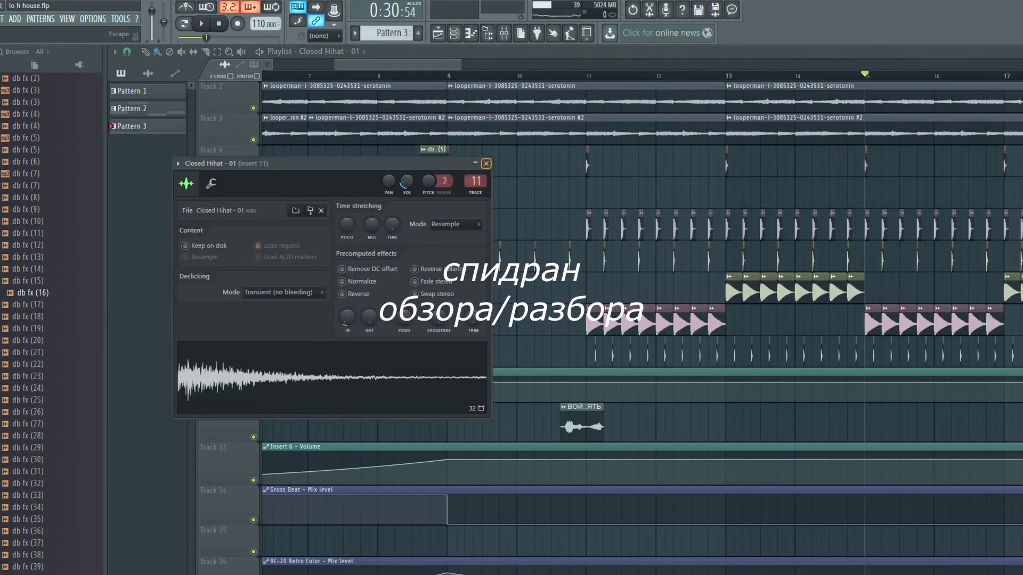
click(485, 163)
- Open the sampler settings of the 00182 clip that starts at bar 11 on Track 22
scroll(639, 346, down, 13)
double_click(639, 375)
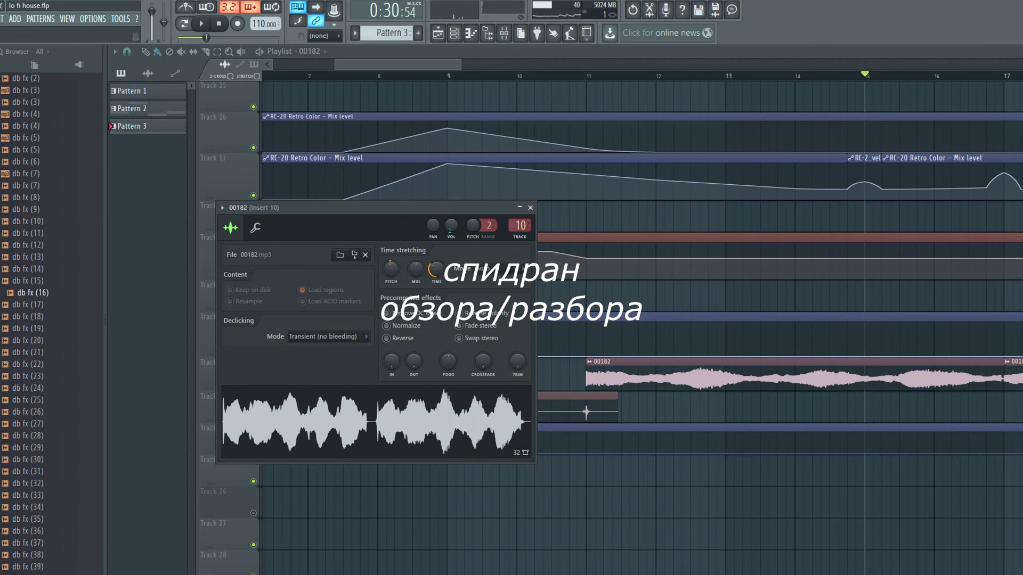
- Inspect the sampler settings of the 03363 clip on Track 23 and close them
key(space)
double_click(578, 407)
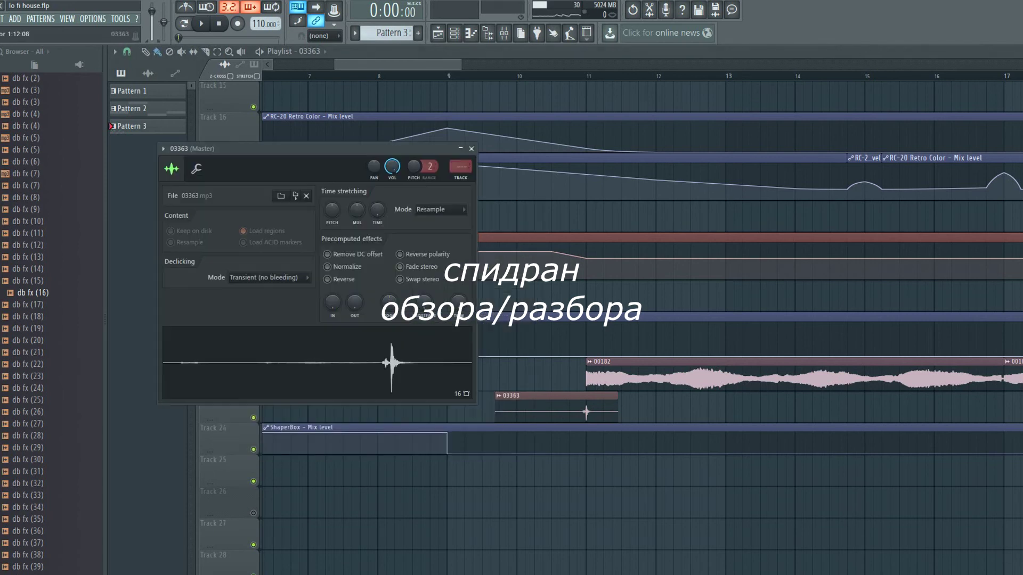
key(Escape)
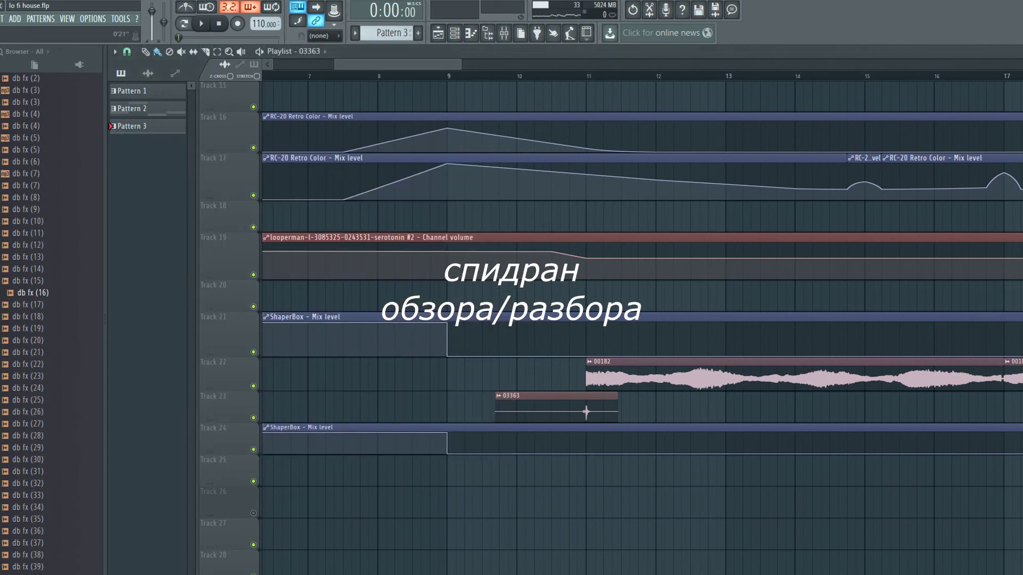
- Audition the arrangement from midway between bars 10 and 11 and check the loop and drum clips around that position
click(560, 76)
key(space)
key(space)
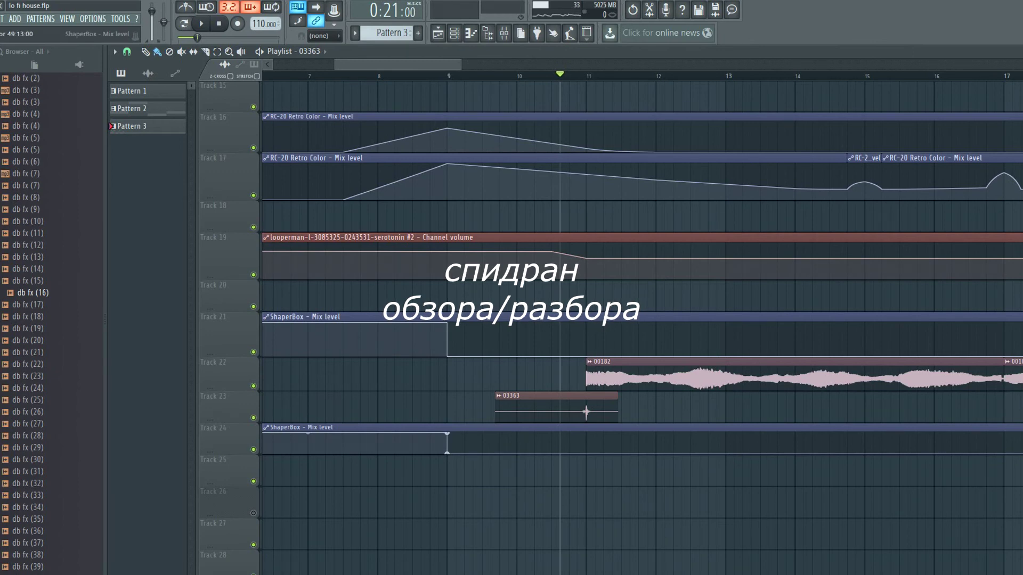
scroll(586, 412, up, 5)
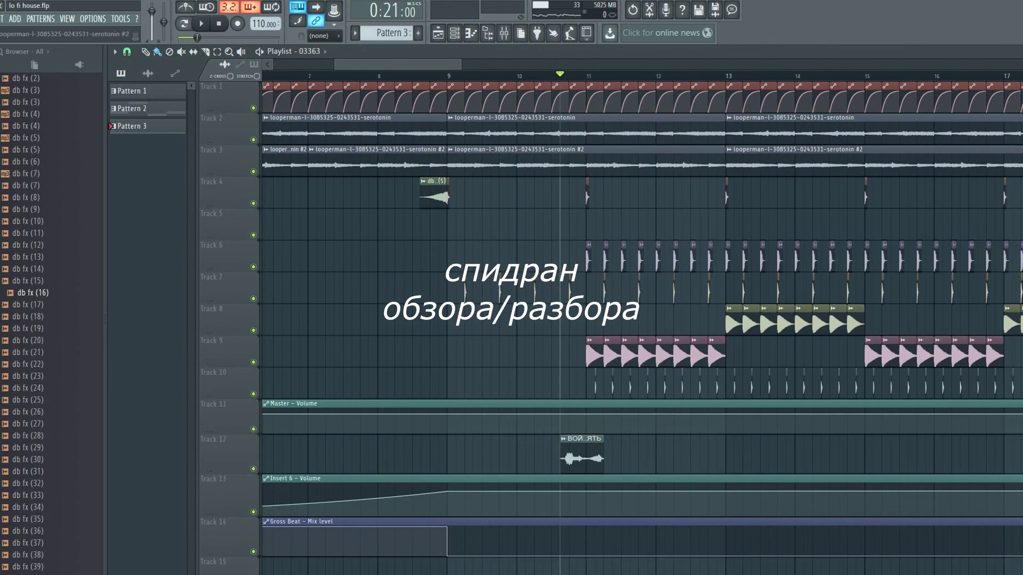
scroll(586, 412, down, 5)
- Inspect the sampler settings of the 00258 clip on Track 28 and the 13043 #3 clip on Track 27
click(613, 410)
scroll(612, 410, down, 4)
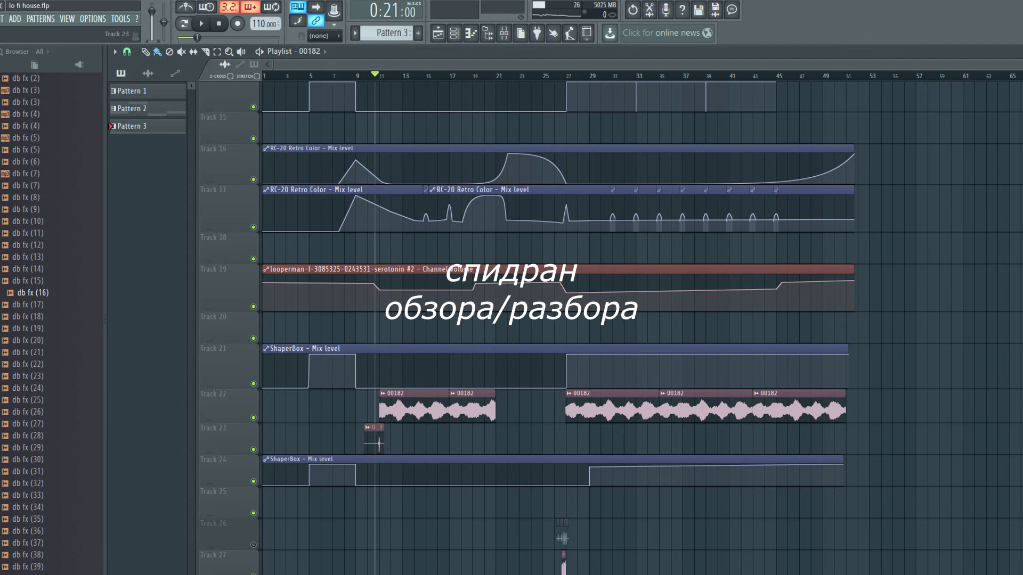
scroll(559, 439, down, 2)
double_click(558, 503)
double_click(564, 473)
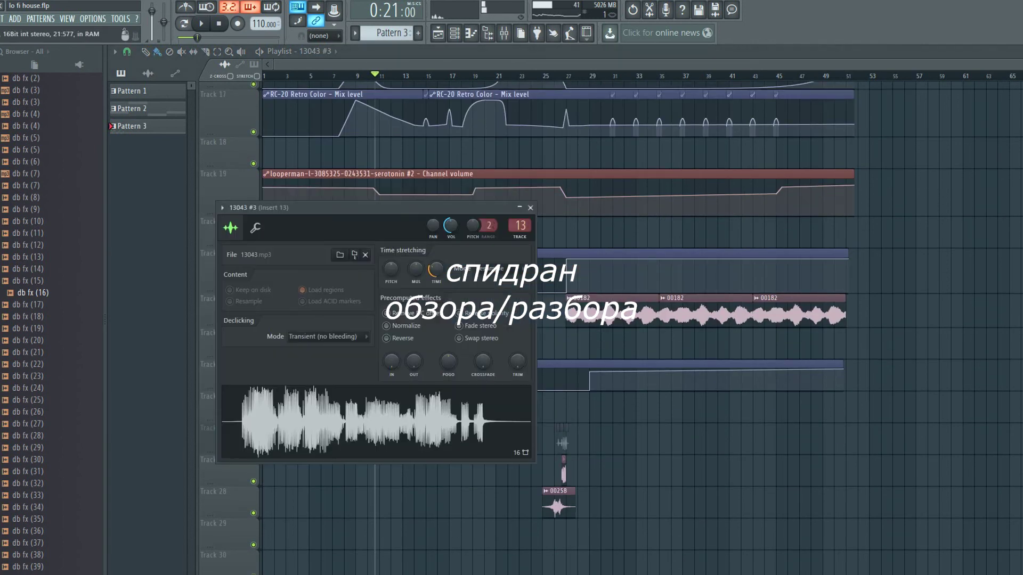
click(530, 207)
- Inspect the sampler settings of the 03129 clip on Track 26, close them and return to the drum tracks
double_click(562, 442)
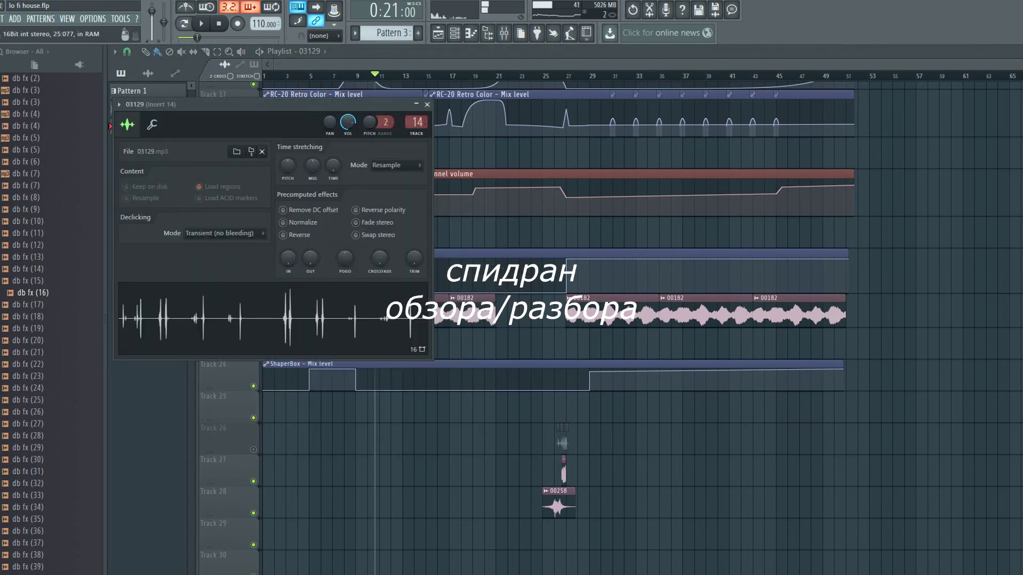
click(425, 104)
key(space)
scroll(639, 320, up, 10)
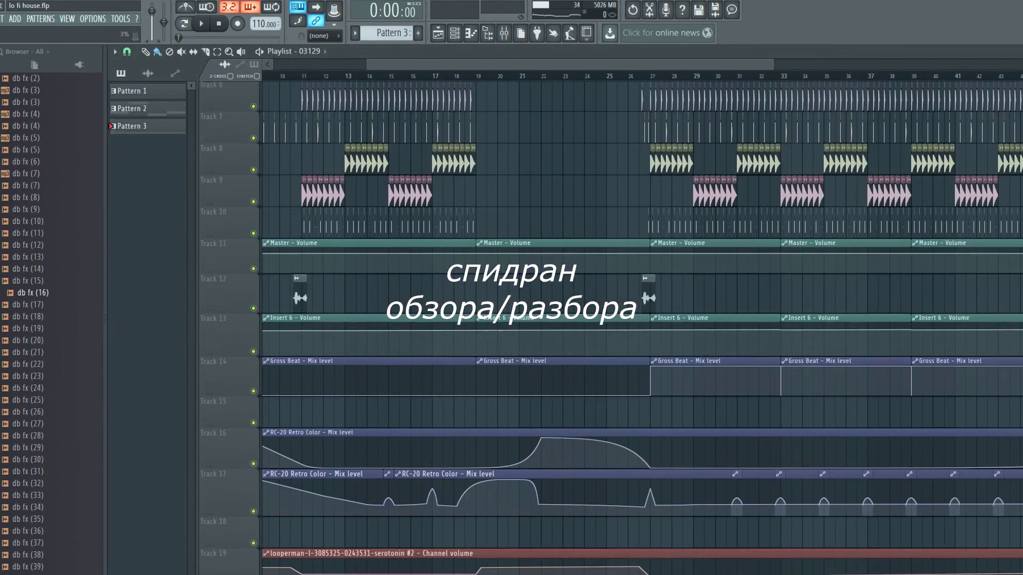